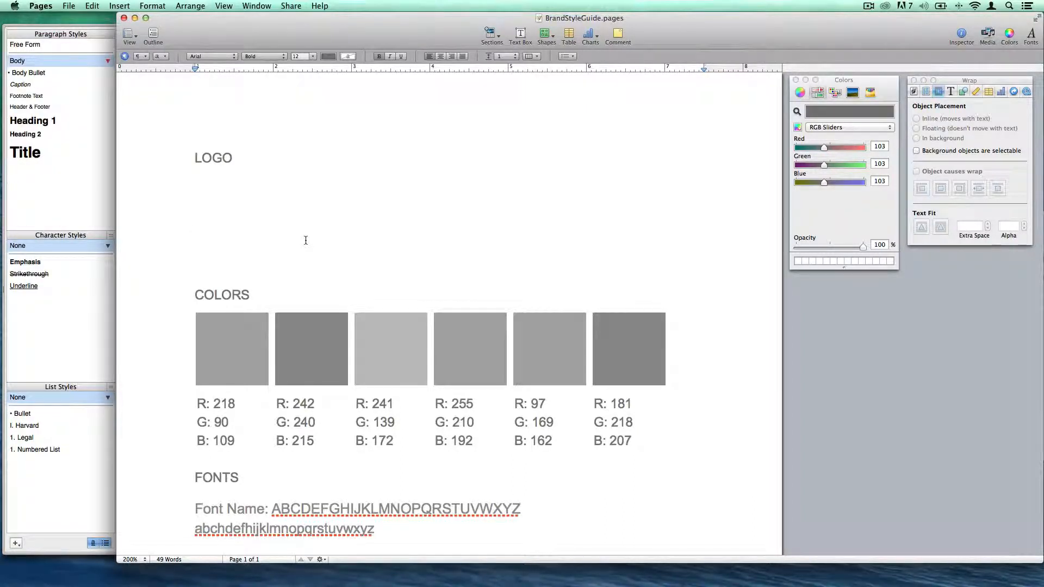
- Insert SilviaLogo.png from the Desktop folder in Finder beneath the LOGO heading and align it roughly with the heading
{"action": "key", "text": "super+Tab"}
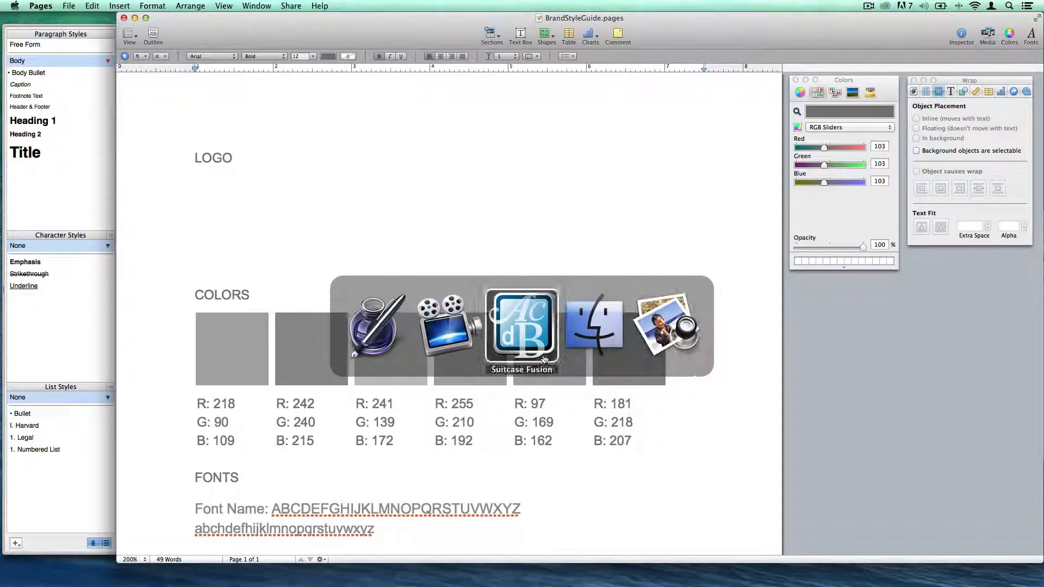
{"action": "left_click", "coordinate": [578, 348]}
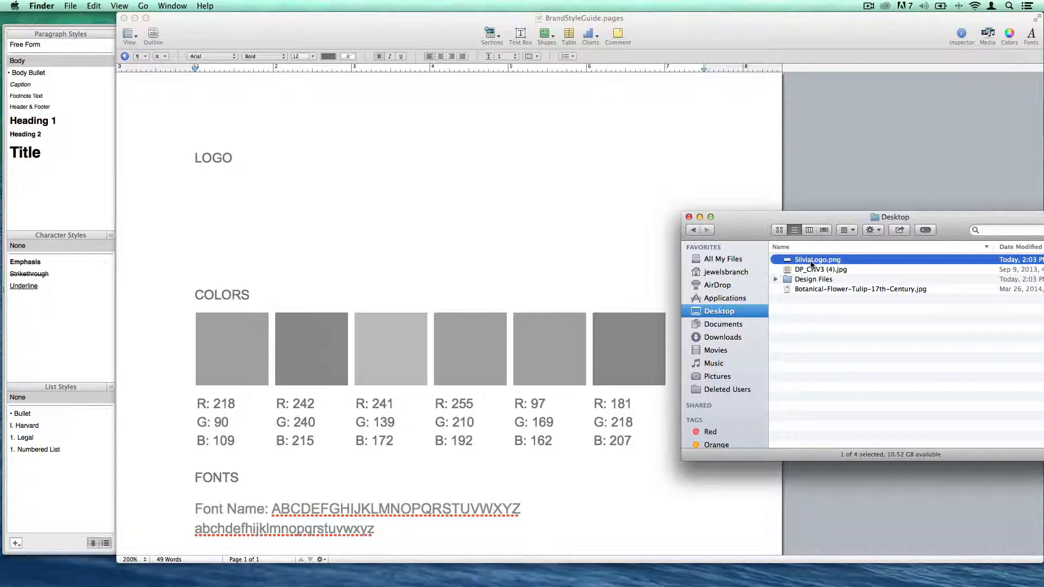
{"action": "left_click_drag", "start_coordinate": [809, 263], "coordinate": [312, 220]}
{"action": "left_click", "coordinate": [217, 223]}
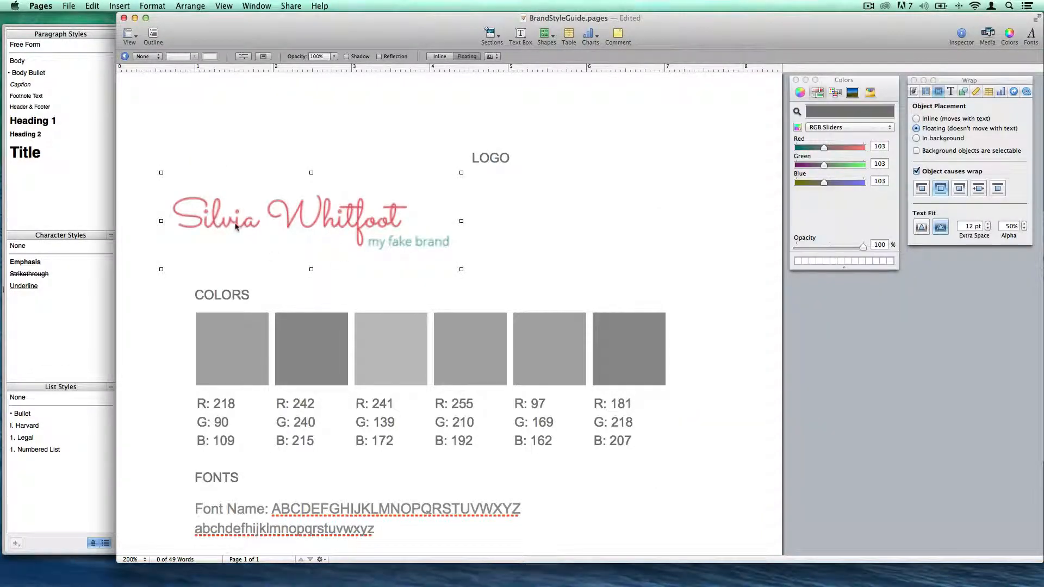
{"action": "left_click_drag", "start_coordinate": [334, 226], "coordinate": [353, 225]}
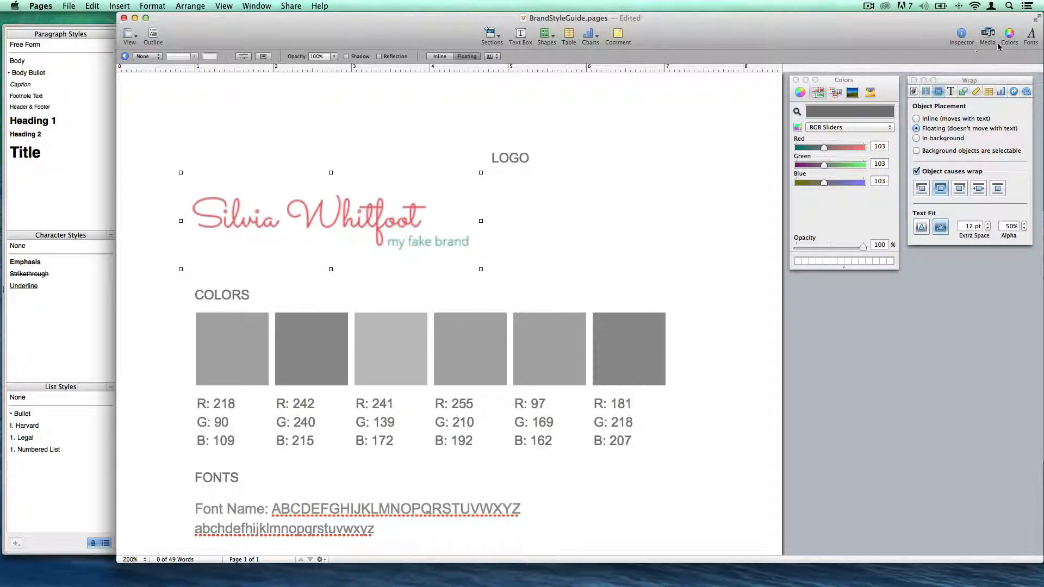
- Disable text wrap for the logo image and shift it slightly right so its lettering sits under the LOGO heading
{"action": "left_click", "coordinate": [961, 37]}
{"action": "left_click", "coordinate": [961, 37]}
{"action": "left_click", "coordinate": [917, 171]}
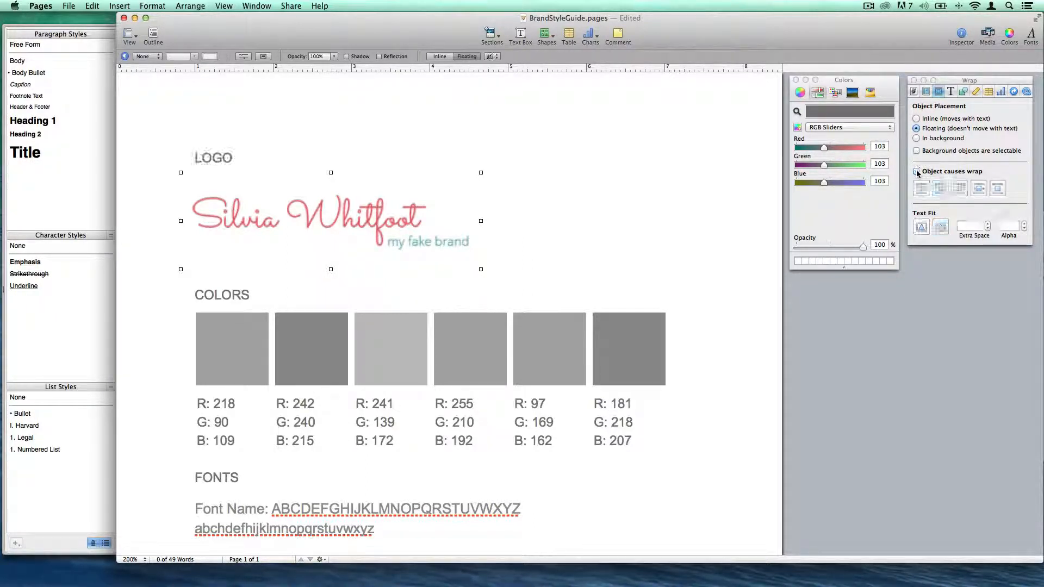
{"action": "left_click_drag", "start_coordinate": [282, 233], "coordinate": [292, 233]}
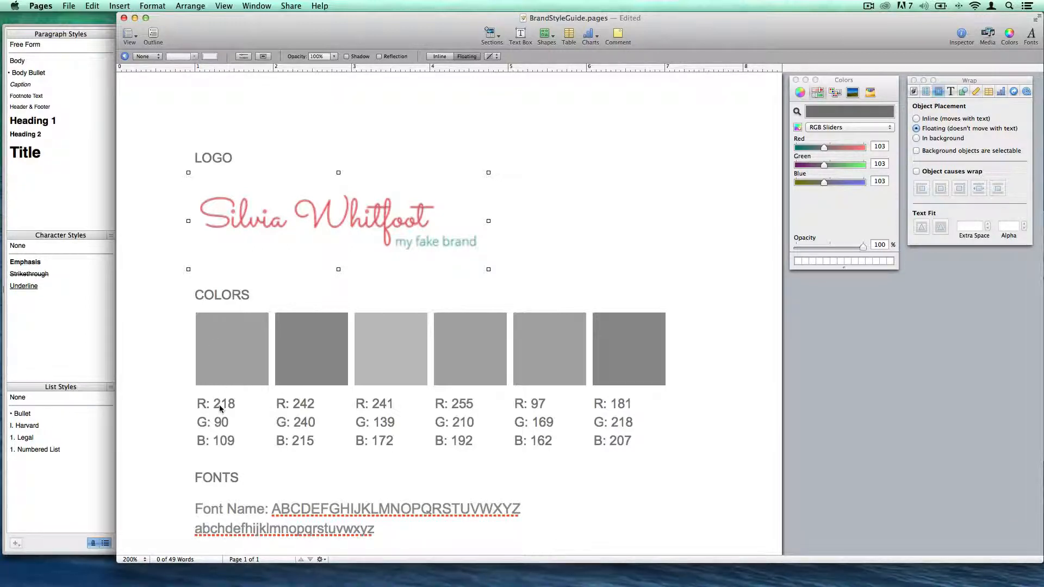
{"action": "left_click", "coordinate": [230, 361]}
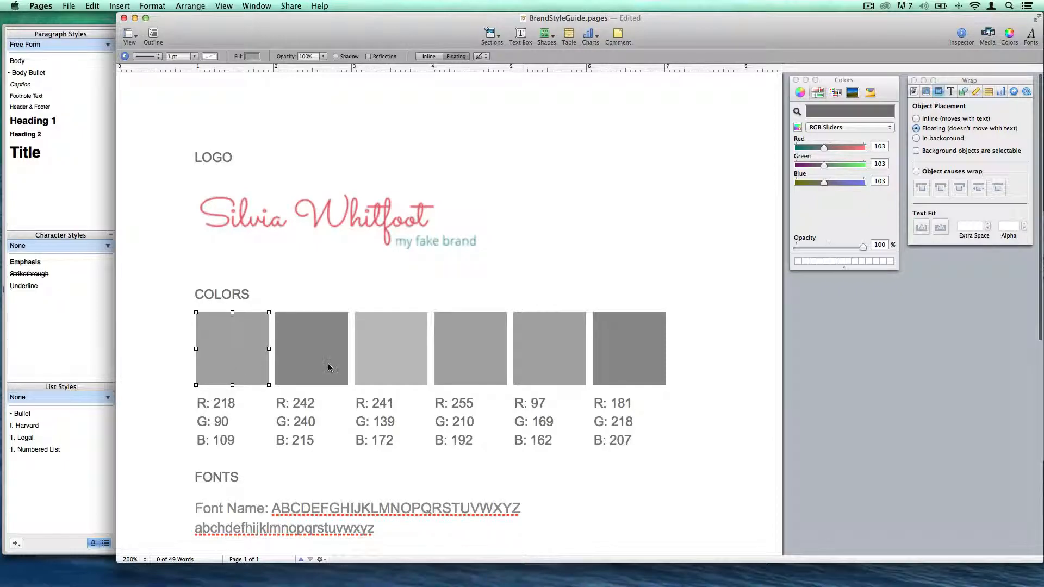
{"action": "left_click", "coordinate": [331, 368]}
{"action": "left_click", "coordinate": [394, 370]}
{"action": "left_click", "coordinate": [237, 379]}
{"action": "left_click", "coordinate": [217, 423]}
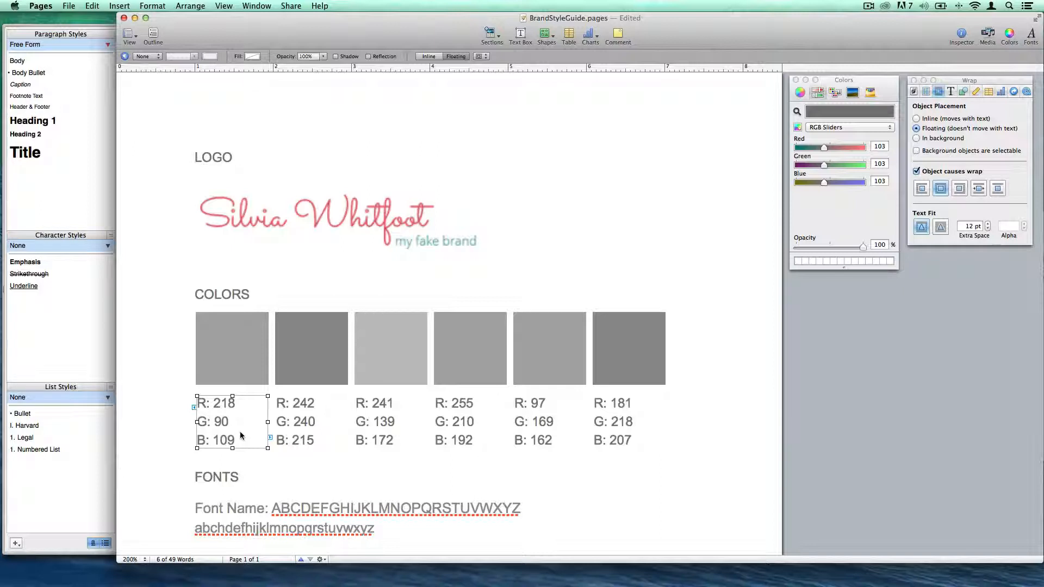
- Fill the first square under COLORS with the RGB colour red 218, green 90, blue 109
{"action": "left_click", "coordinate": [229, 351]}
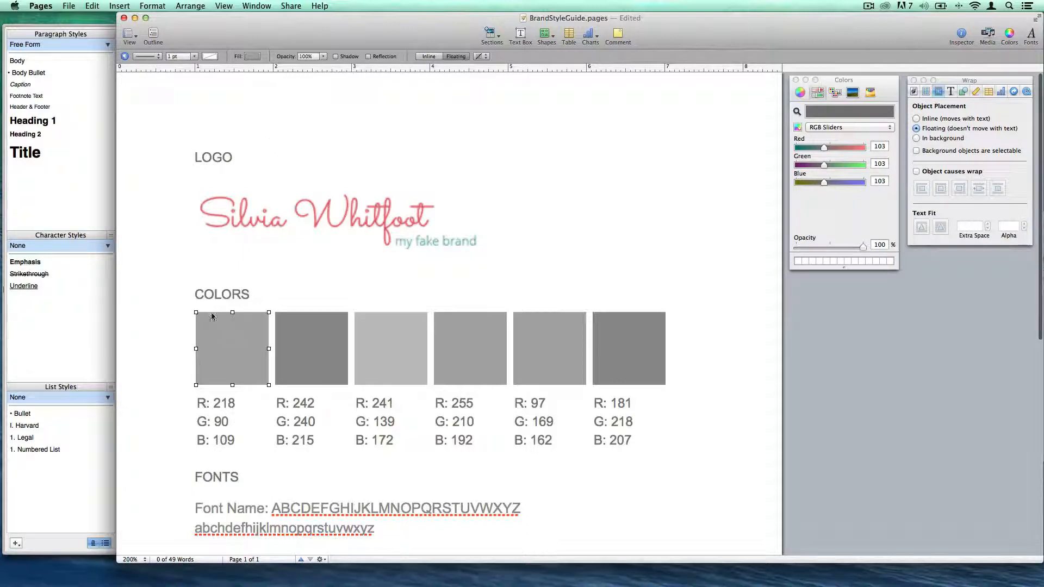
{"action": "left_click", "coordinate": [252, 57]}
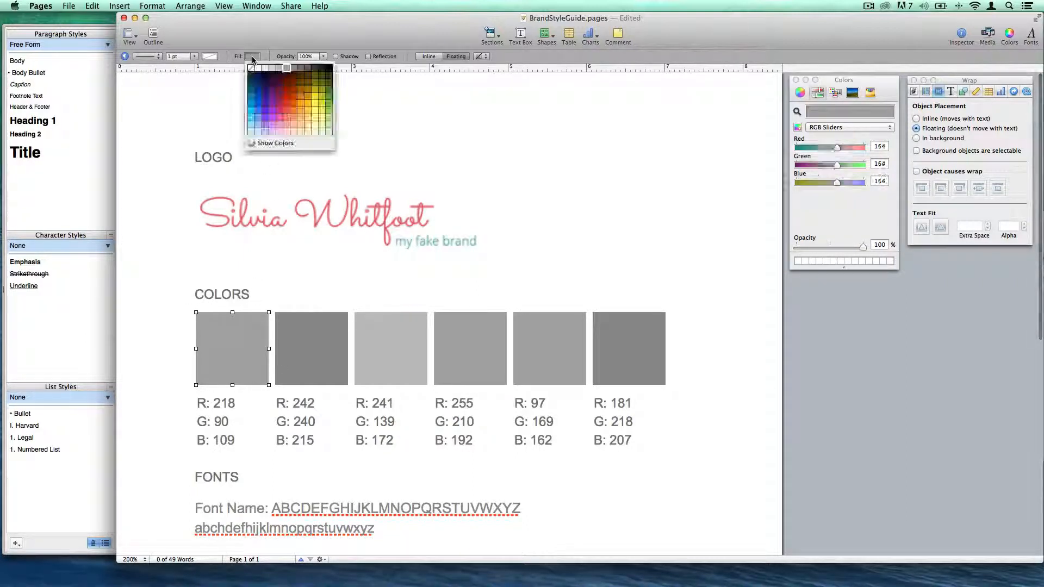
{"action": "left_click", "coordinate": [279, 145]}
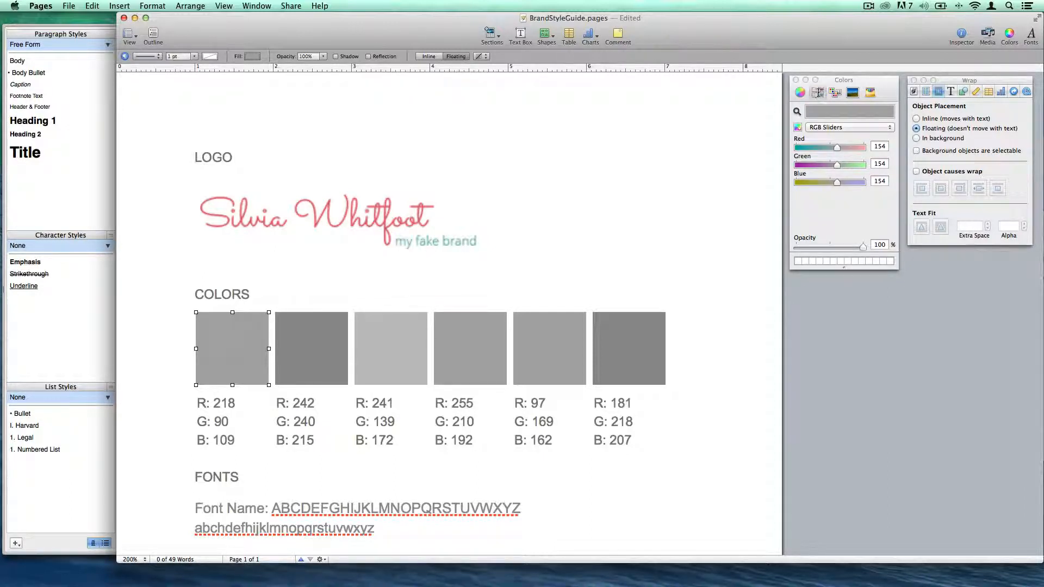
{"action": "left_click", "coordinate": [843, 127]}
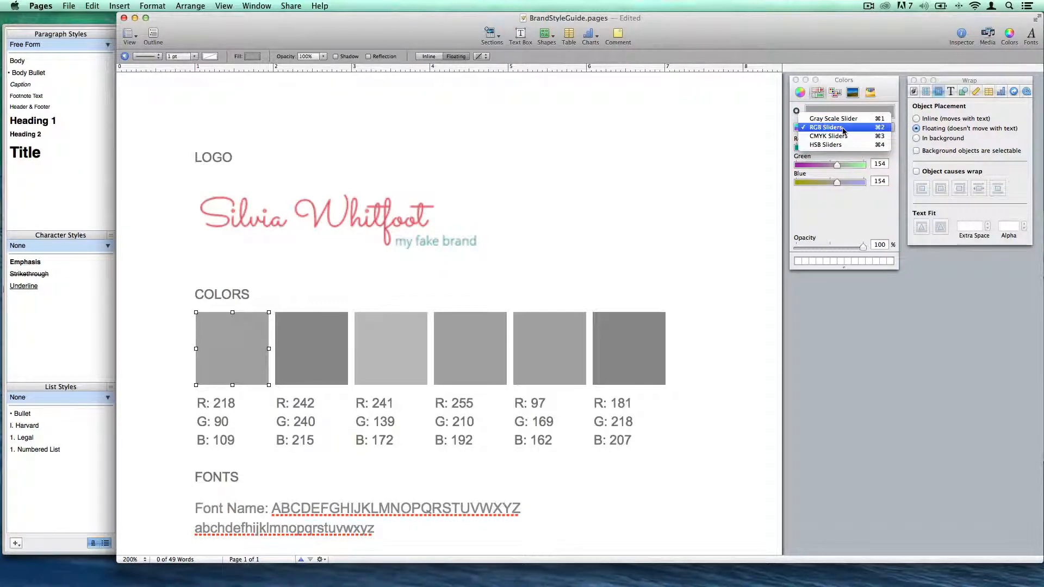
{"action": "left_click", "coordinate": [842, 127]}
{"action": "left_click", "coordinate": [879, 146]}
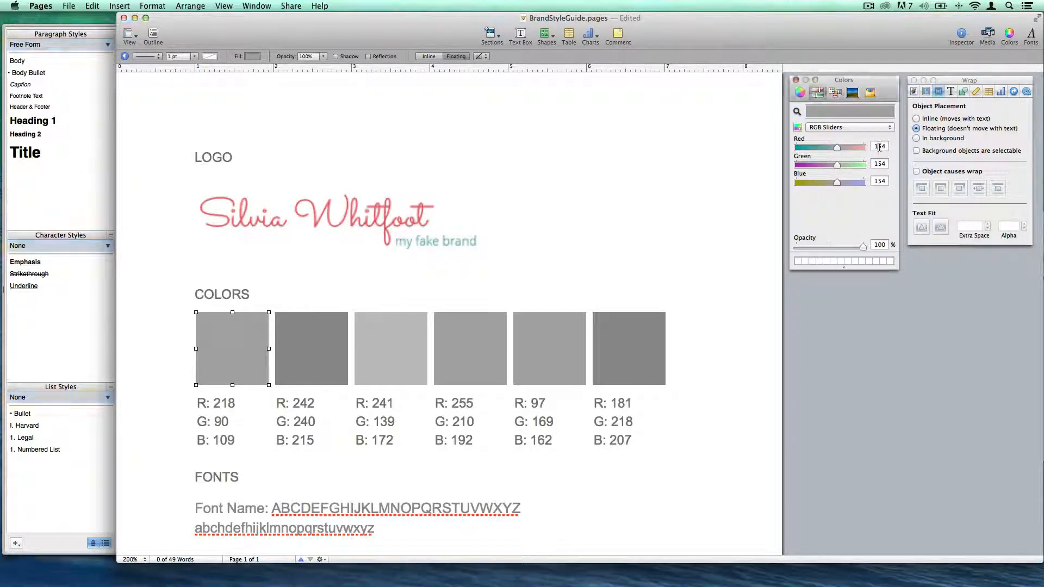
{"action": "double_click", "coordinate": [879, 146]}
{"action": "type", "text": "218"}
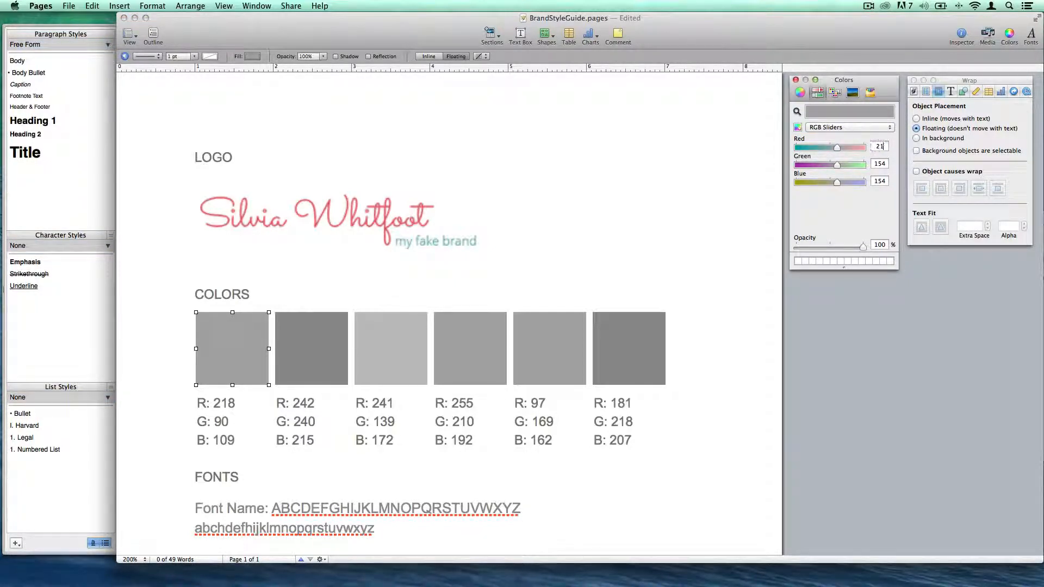
{"action": "double_click", "coordinate": [879, 164]}
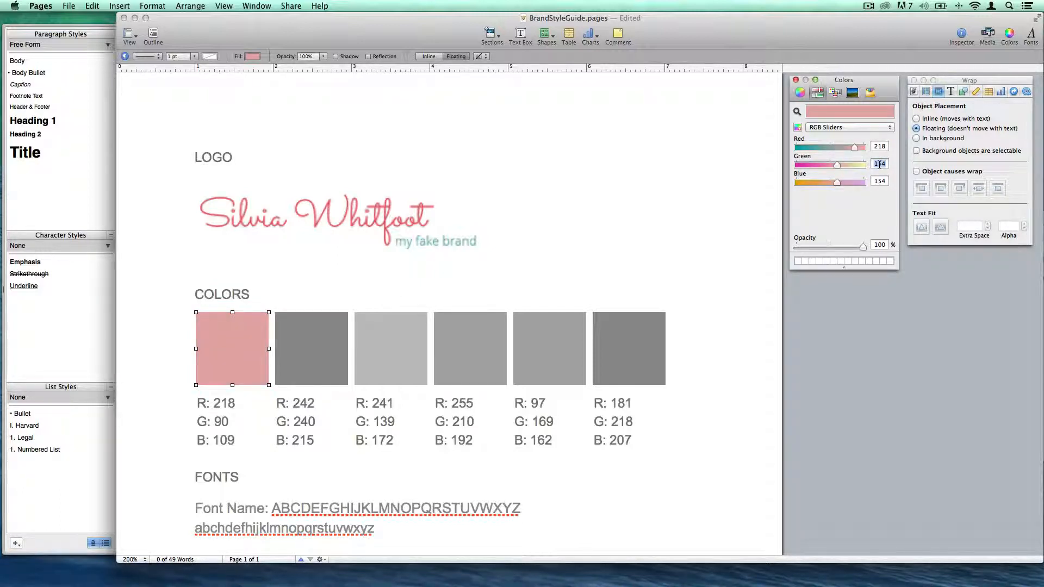
{"action": "type", "text": "90"}
{"action": "double_click", "coordinate": [879, 181]}
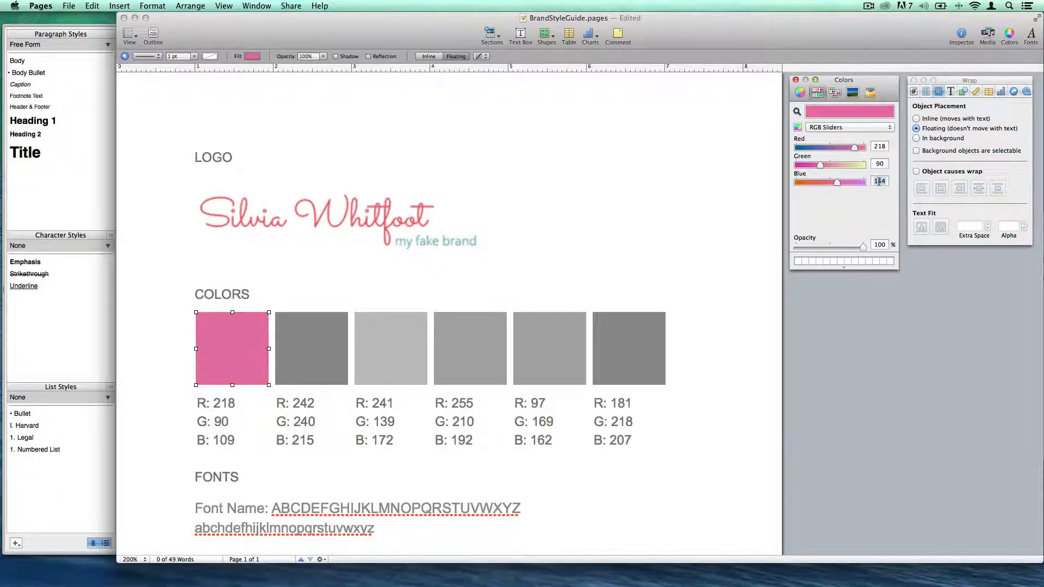
{"action": "type", "text": "0909"}
{"action": "key", "text": "Return"}
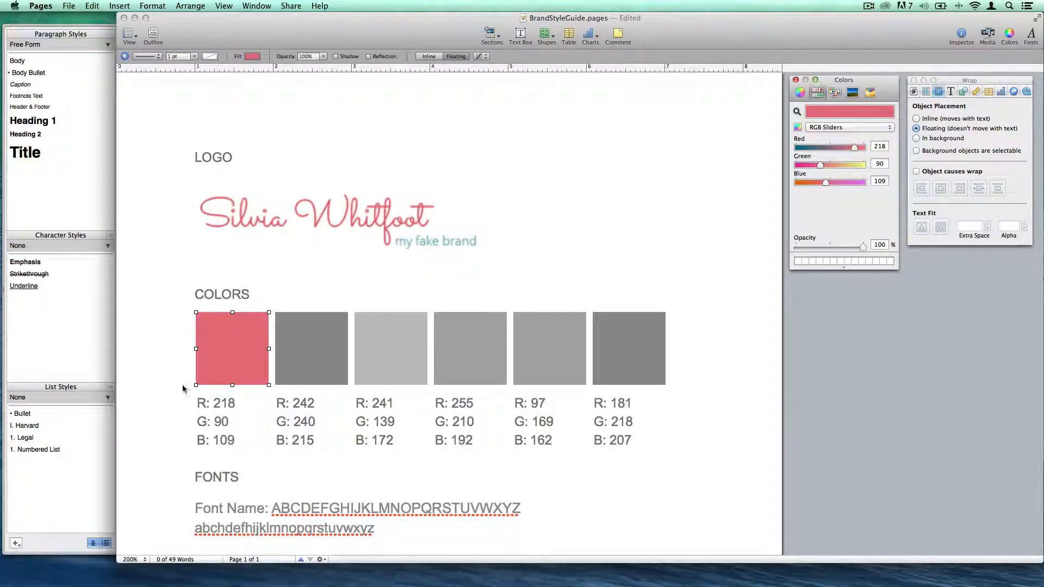
{"action": "left_click", "coordinate": [238, 319]}
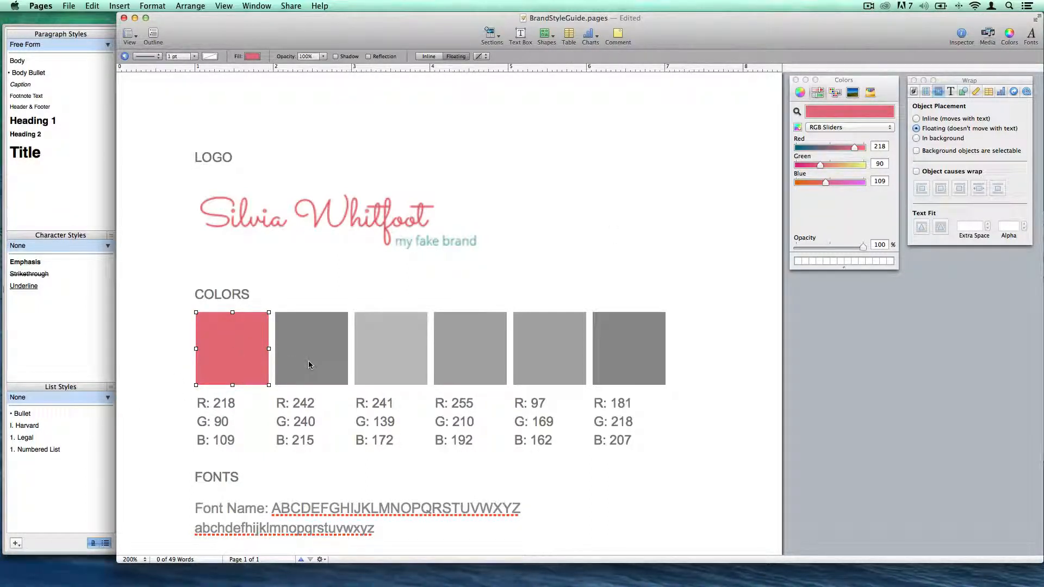
- Fill the second square under COLORS with the RGB colour red 242, green 240, blue 215
{"action": "left_click", "coordinate": [308, 364]}
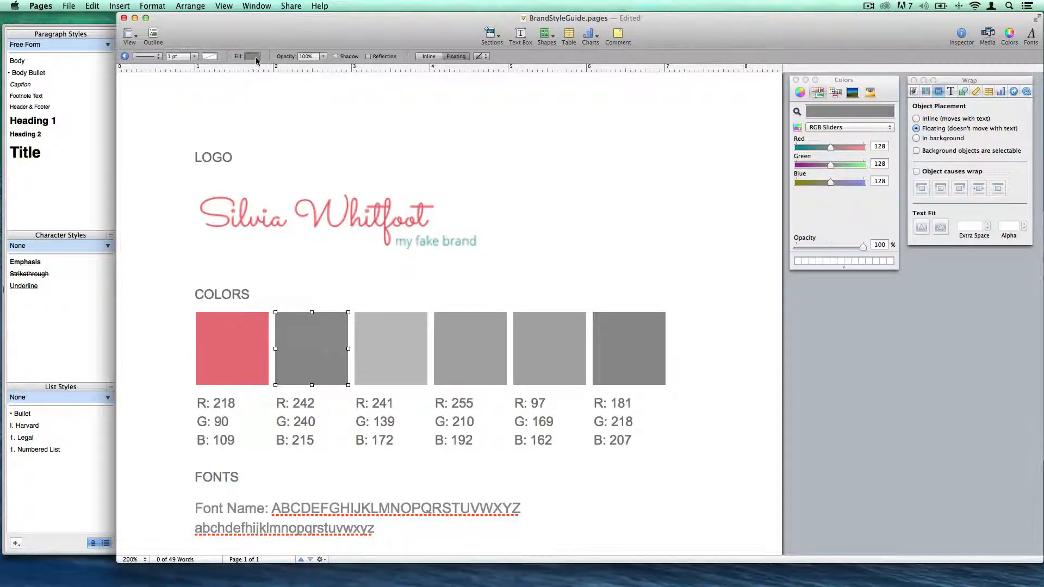
{"action": "left_click", "coordinate": [880, 146]}
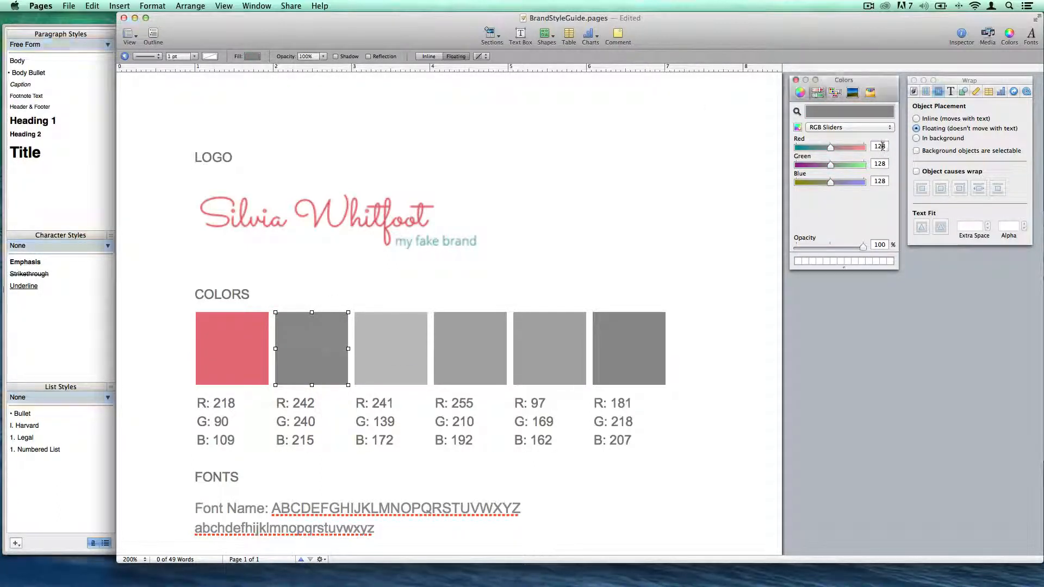
{"action": "double_click", "coordinate": [881, 146]}
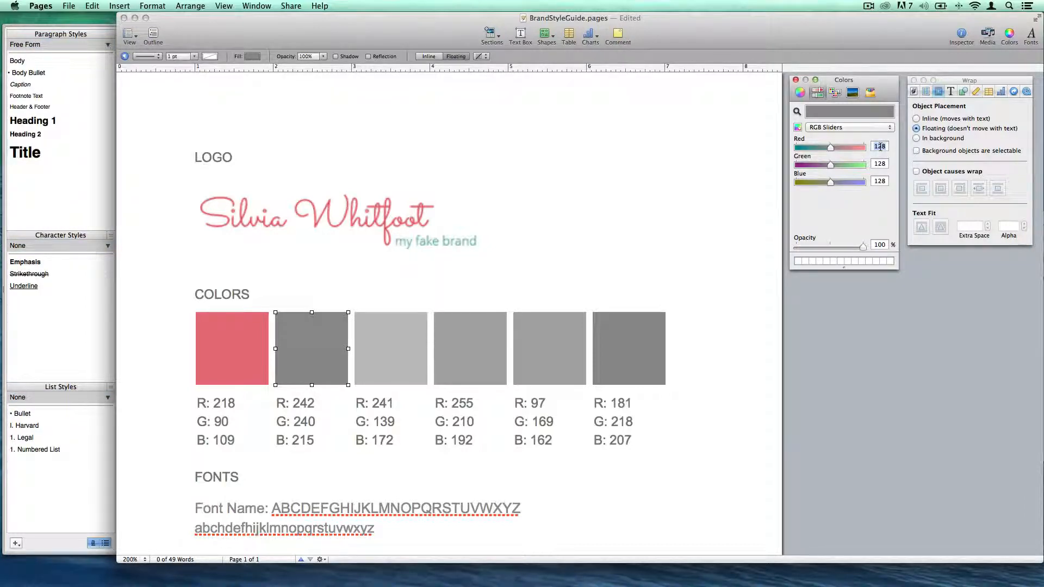
{"action": "type", "text": "242"}
{"action": "key", "text": "Return"}
{"action": "double_click", "coordinate": [878, 164]}
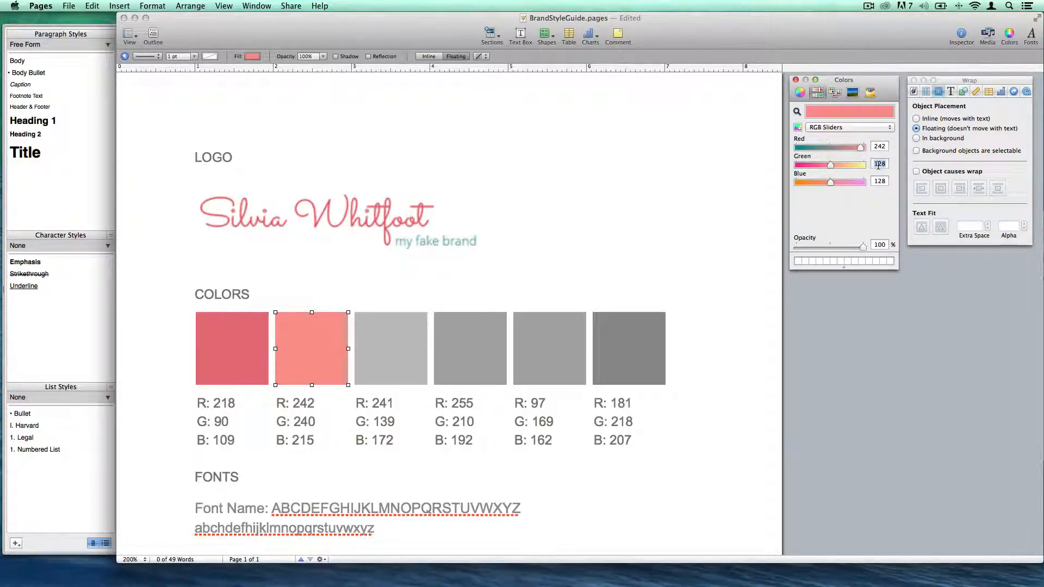
{"action": "type", "text": "240"}
{"action": "key", "text": "Return"}
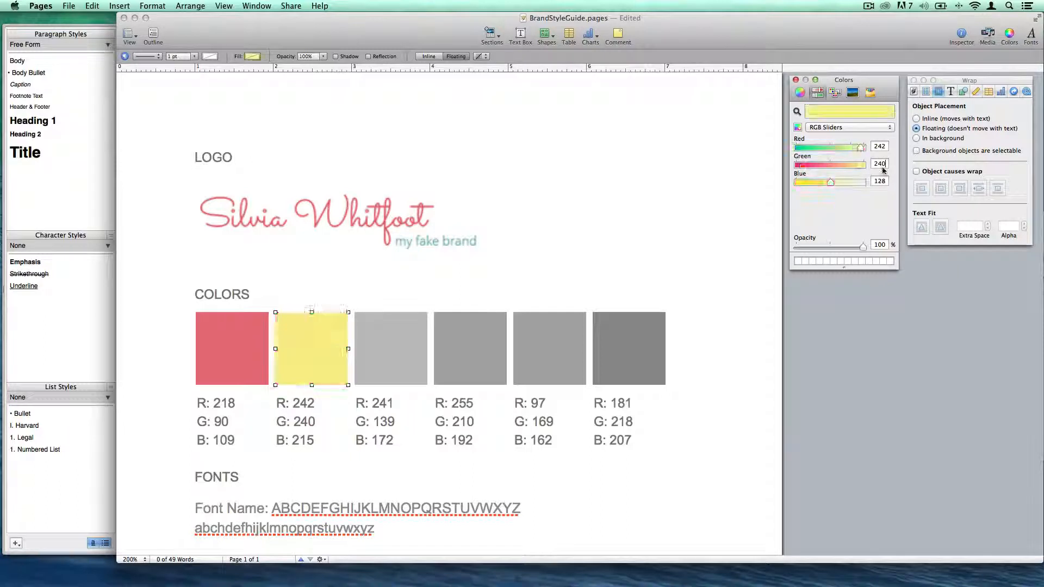
{"action": "double_click", "coordinate": [877, 180]}
{"action": "type", "text": "215"}
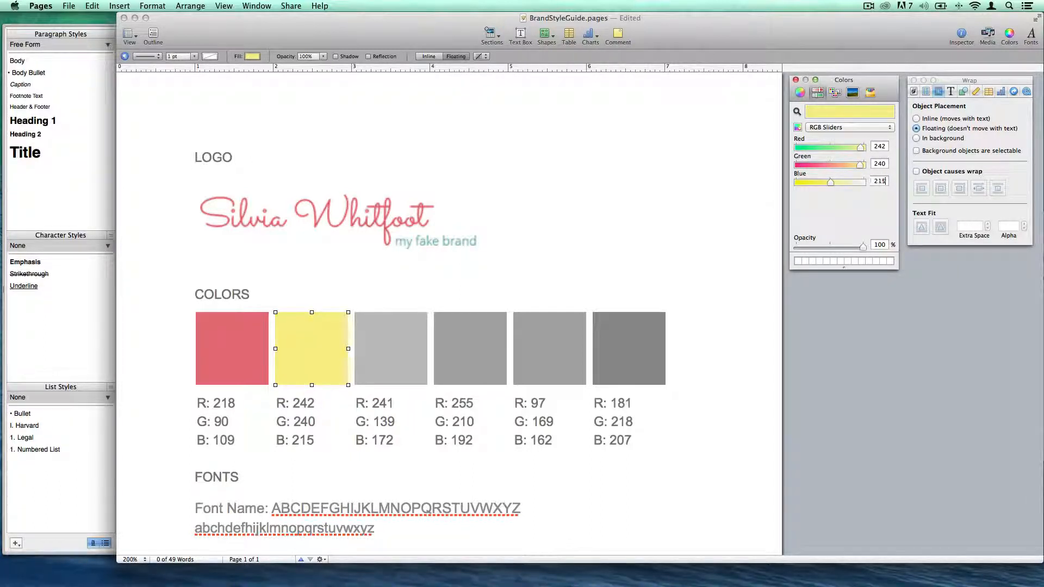
{"action": "key", "text": "Return"}
{"action": "left_click", "coordinate": [300, 367]}
- Fill the third square under COLORS with the RGB colour red 241, green 139, blue 172
{"action": "left_click", "coordinate": [405, 367]}
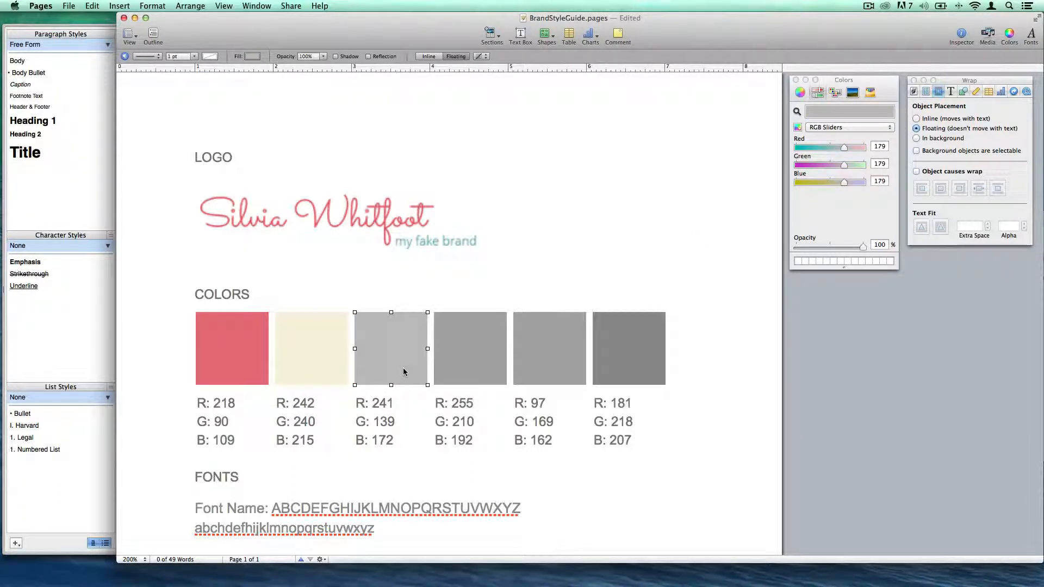
{"action": "left_click", "coordinate": [253, 57]}
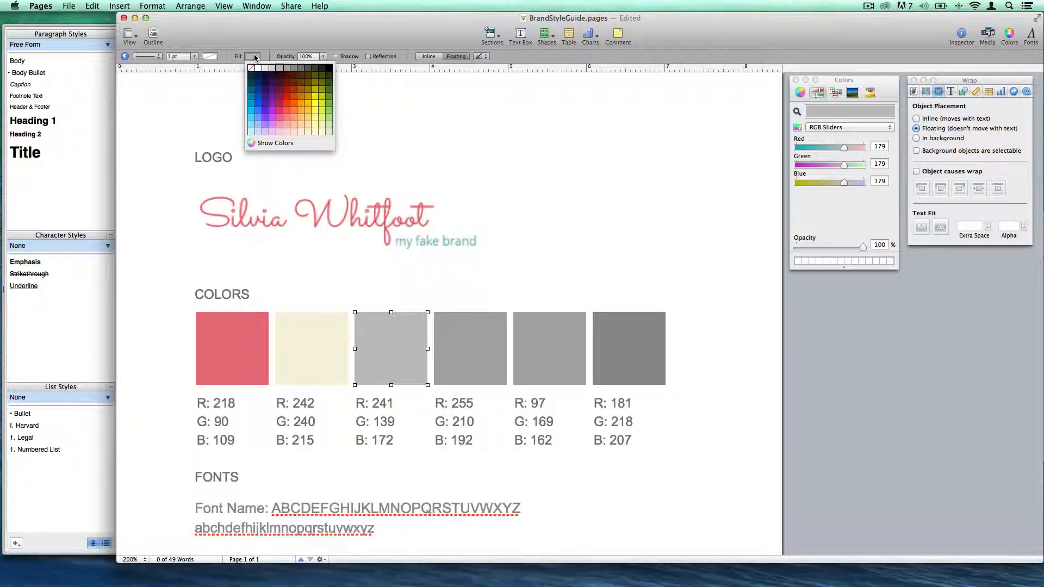
{"action": "left_click", "coordinate": [277, 146]}
{"action": "double_click", "coordinate": [879, 146]}
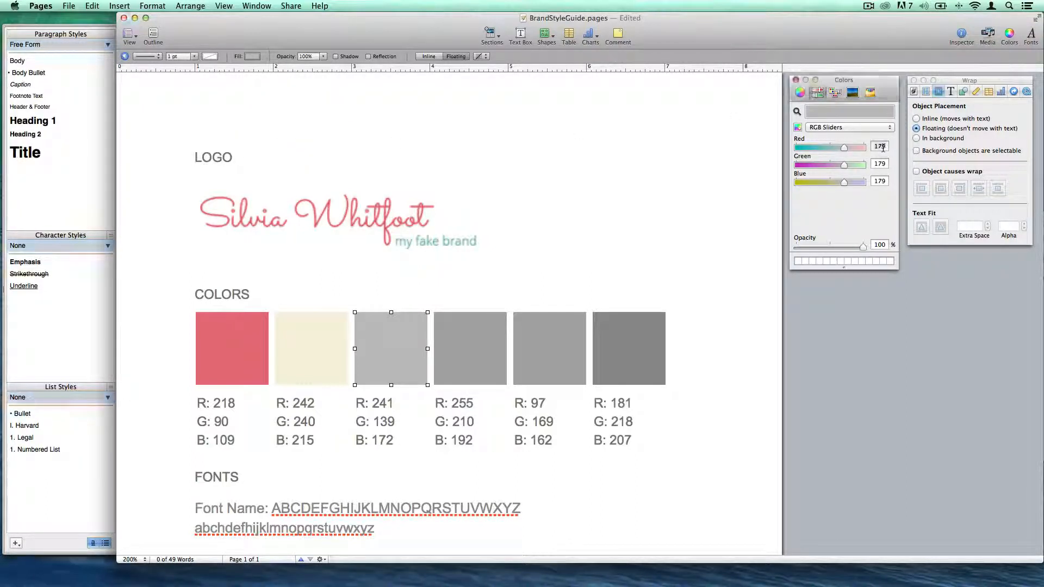
{"action": "type", "text": "241"}
{"action": "key", "text": "Tab"}
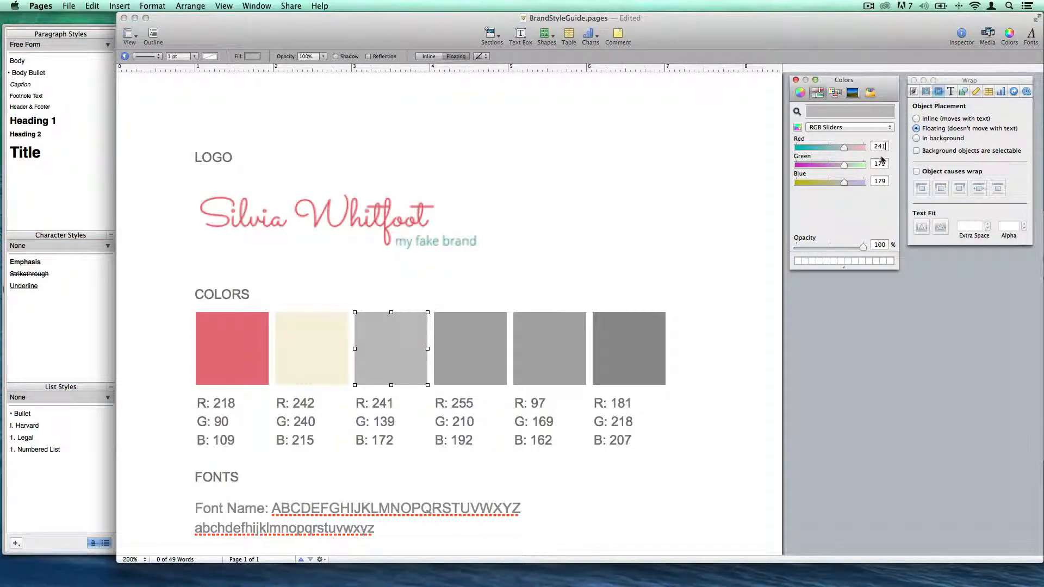
{"action": "type", "text": "139"}
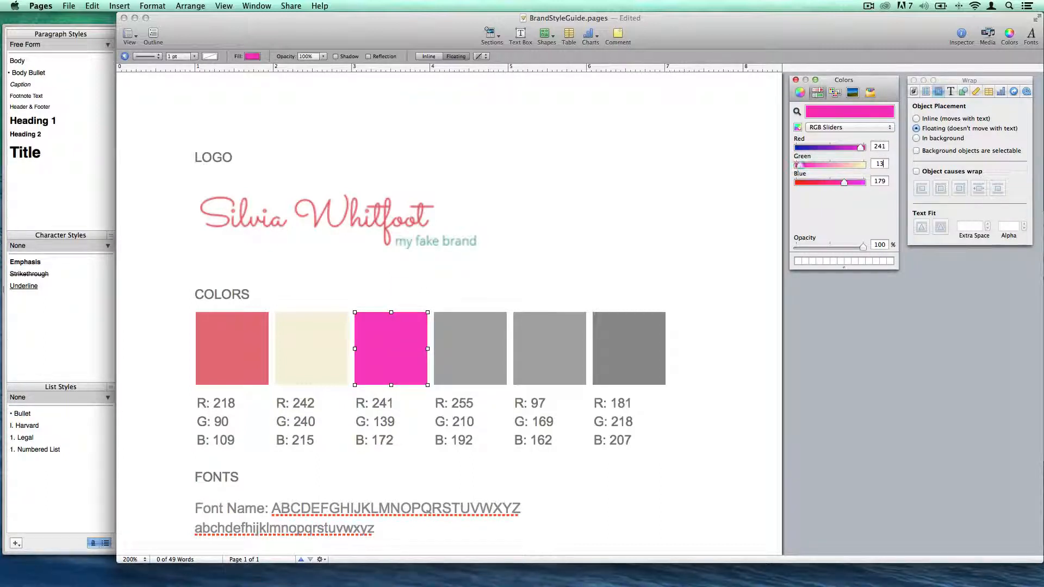
{"action": "key", "text": "Return"}
{"action": "double_click", "coordinate": [877, 181]}
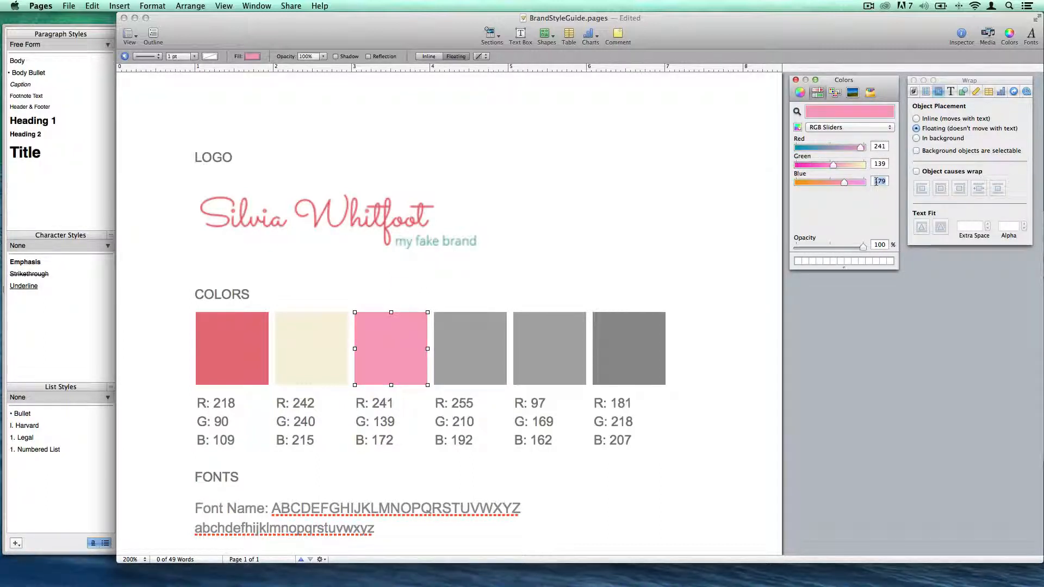
{"action": "type", "text": "172"}
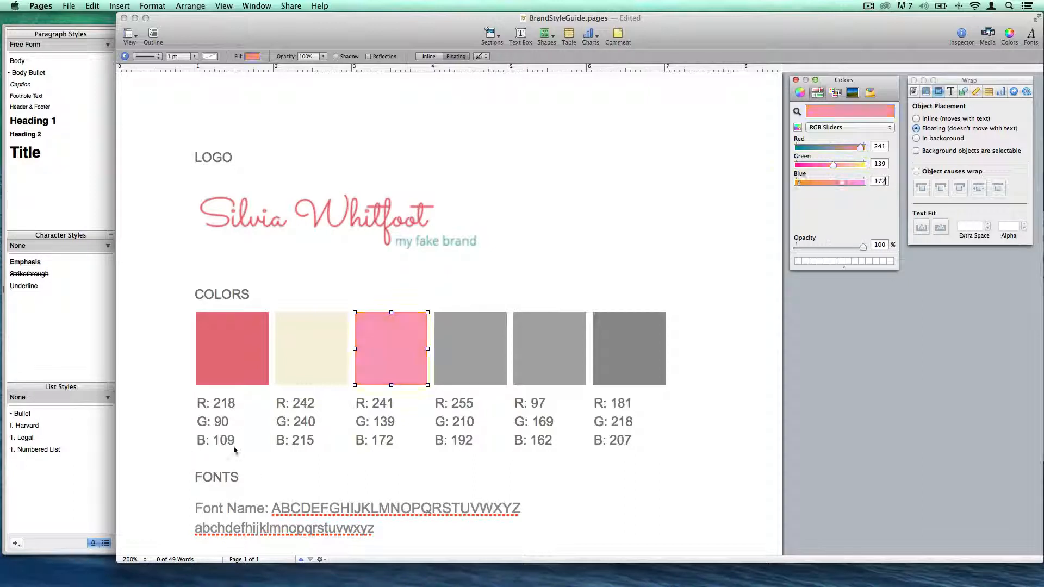
{"action": "left_click", "coordinate": [169, 415]}
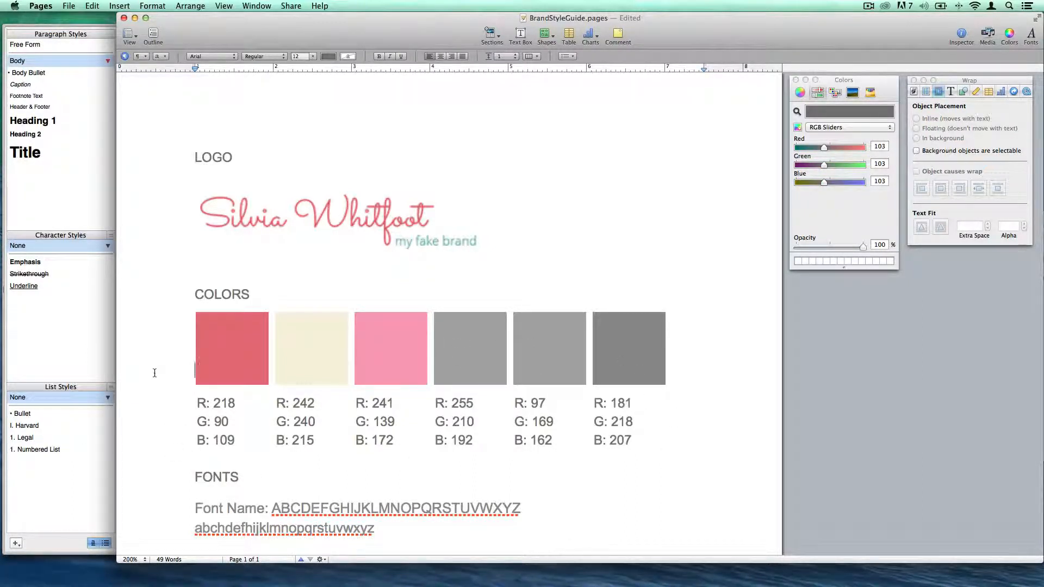
{"action": "scroll", "coordinate": [154, 373], "scroll_direction": "down", "scroll_amount": 5}
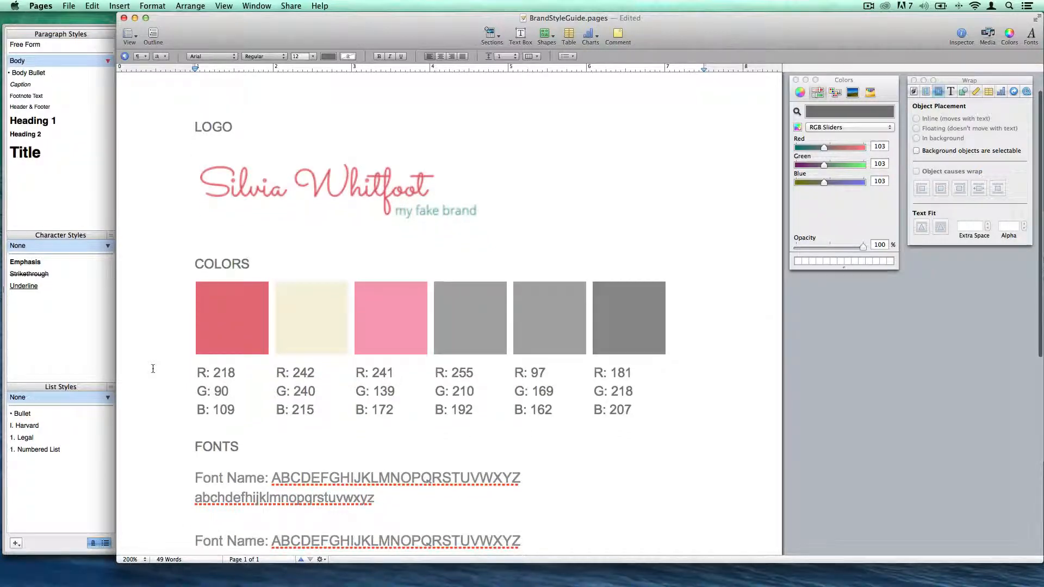
{"action": "scroll", "coordinate": [152, 368], "scroll_direction": "down", "scroll_amount": 2}
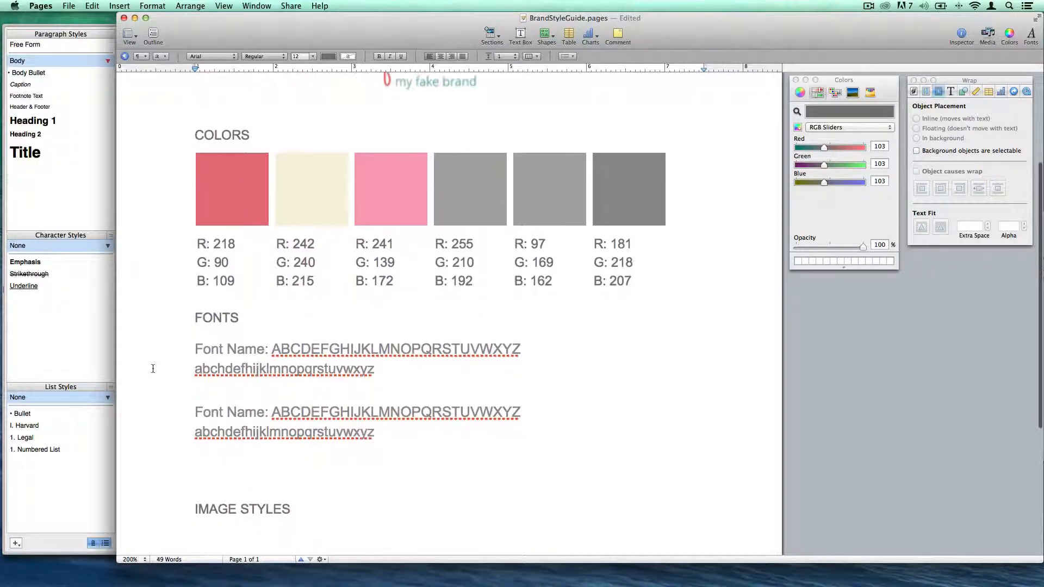
{"action": "scroll", "coordinate": [153, 368], "scroll_direction": "down", "scroll_amount": 1}
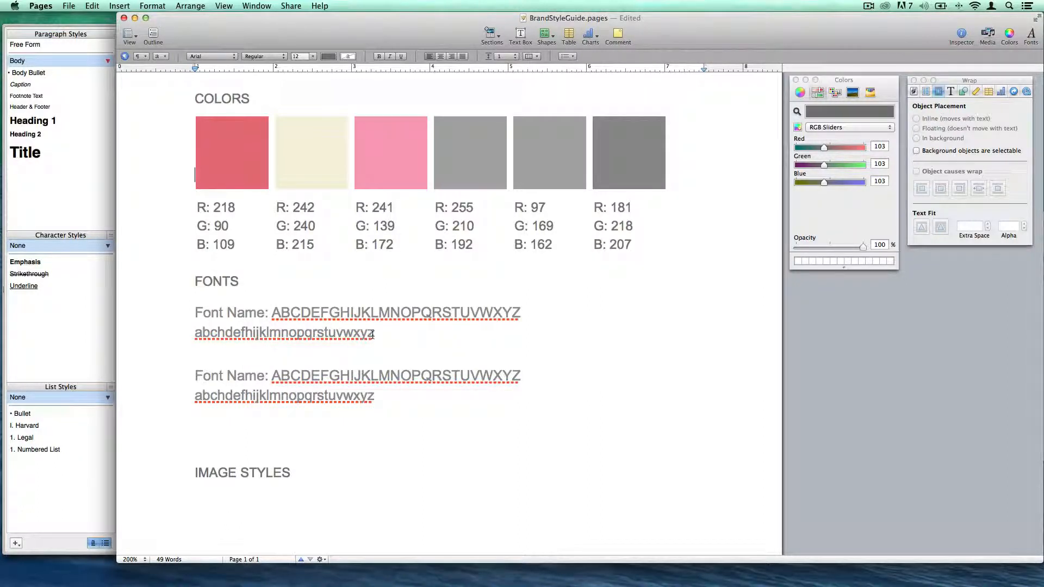
- Set the font of the first sample under FONTS, both alphabet lines, to Sacramento
{"action": "left_click_drag", "start_coordinate": [374, 333], "coordinate": [197, 315]}
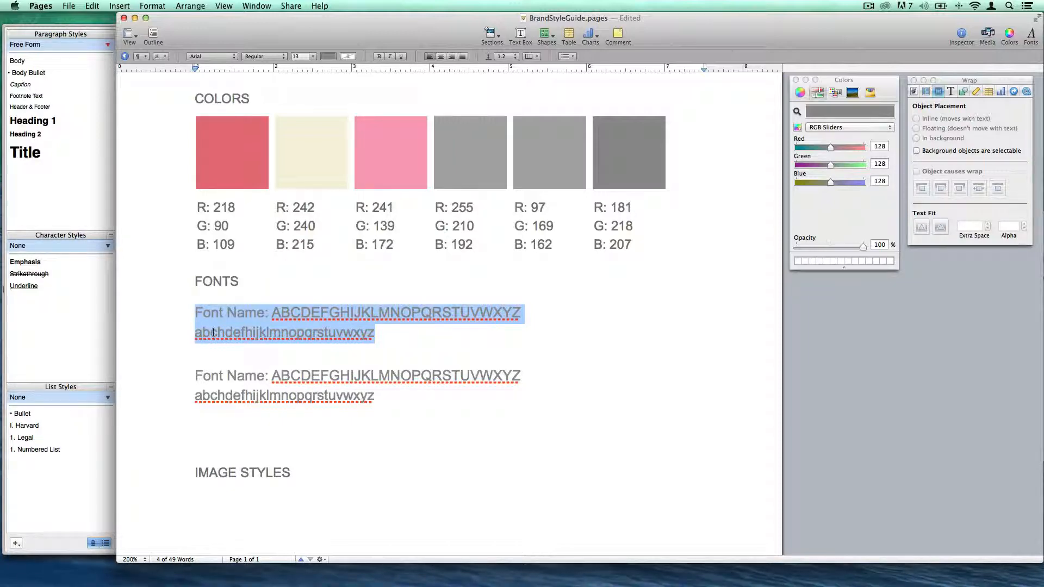
{"action": "left_click", "coordinate": [220, 56]}
{"action": "scroll", "coordinate": [268, 433], "scroll_direction": "down", "scroll_amount": 20}
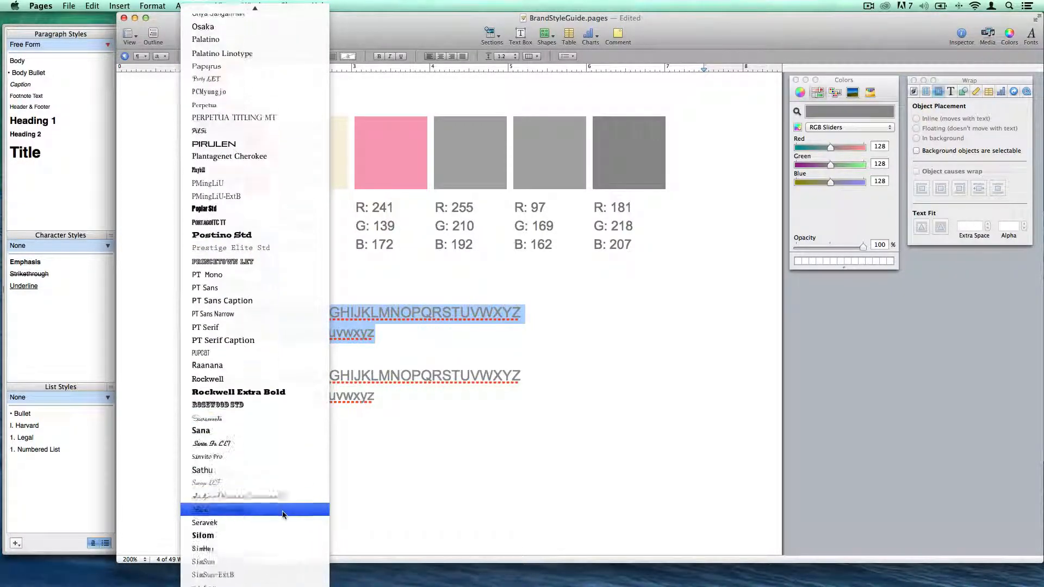
{"action": "left_click", "coordinate": [266, 420]}
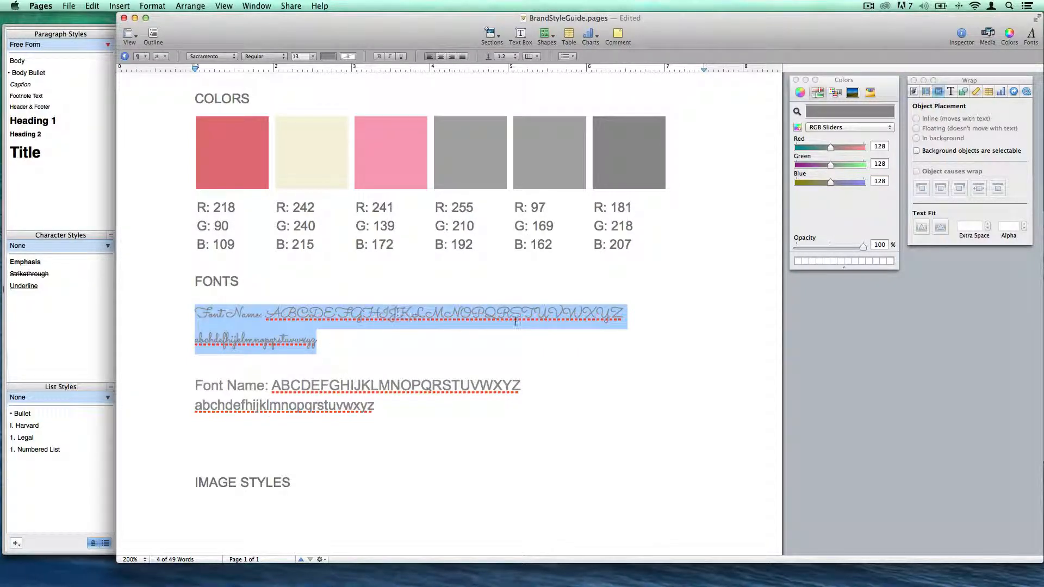
- Set the font of the second sample under FONTS, including its label and both alphabets, to Open Sans
{"action": "left_click", "coordinate": [389, 407]}
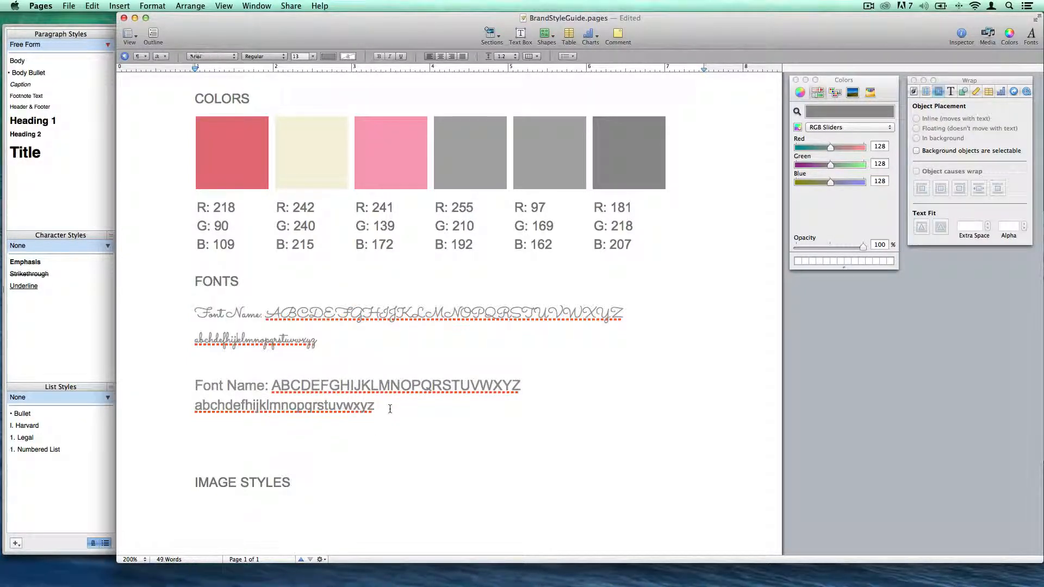
{"action": "left_click_drag", "start_coordinate": [380, 407], "coordinate": [168, 390]}
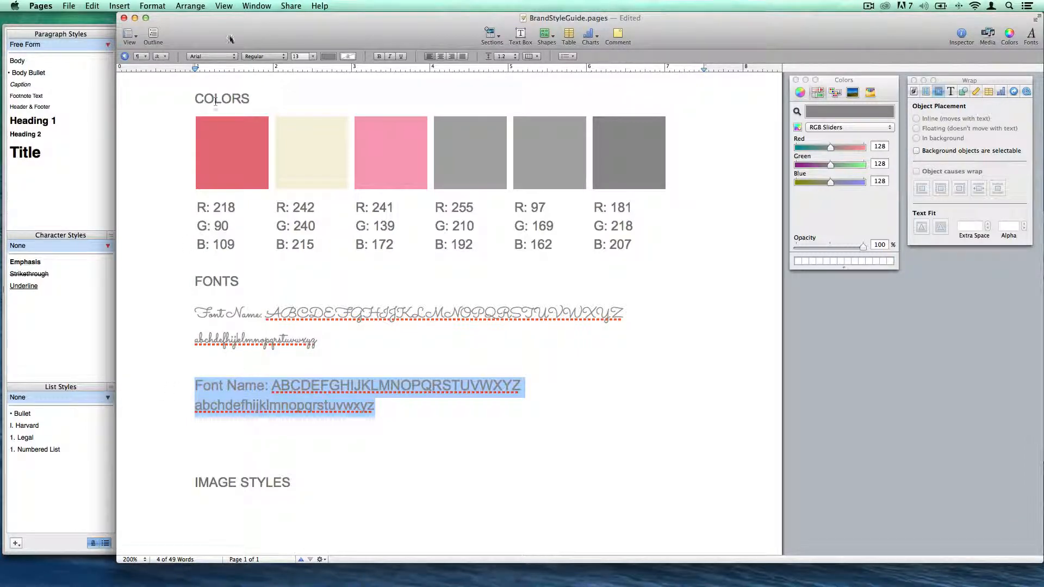
{"action": "left_click", "coordinate": [220, 56]}
{"action": "scroll", "coordinate": [217, 304], "scroll_direction": "down", "scroll_amount": 20}
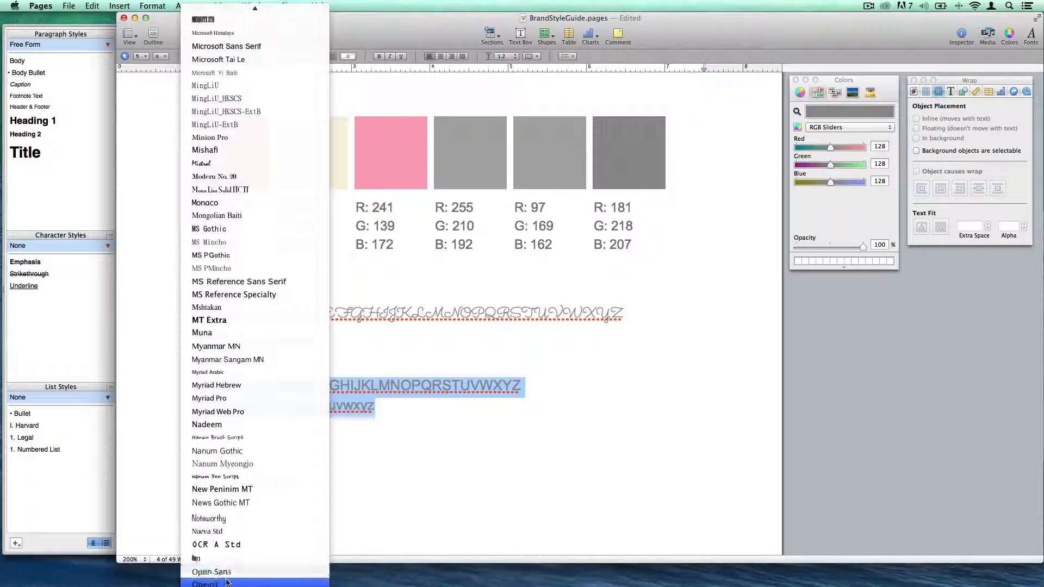
{"action": "left_click", "coordinate": [226, 569]}
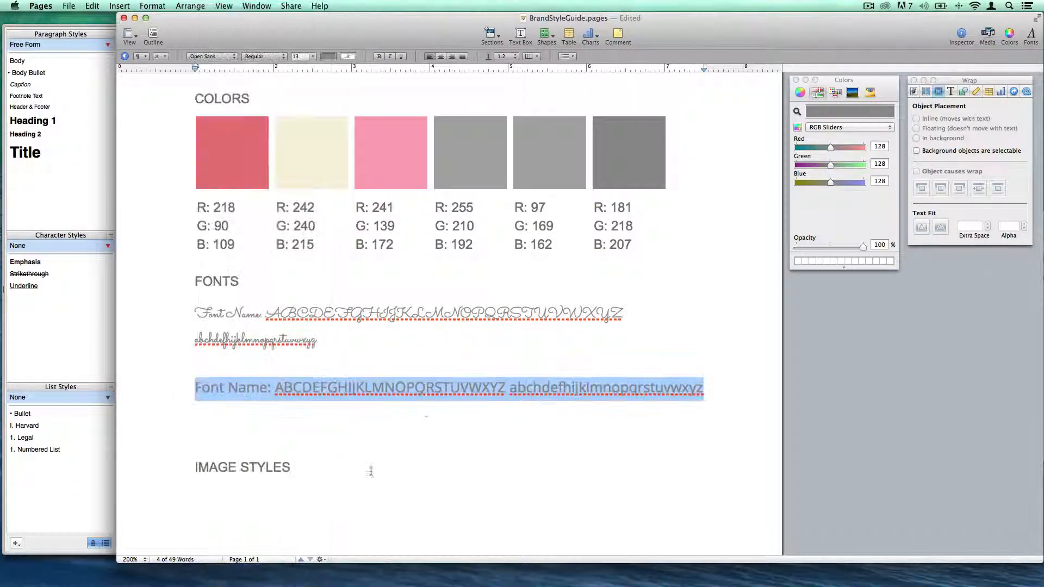
- Colour both font samples red 218, green 90, blue 109 and store that colour as a reusable swatch
{"action": "left_click", "coordinate": [372, 387]}
{"action": "left_click_drag", "start_coordinate": [707, 390], "coordinate": [190, 314]}
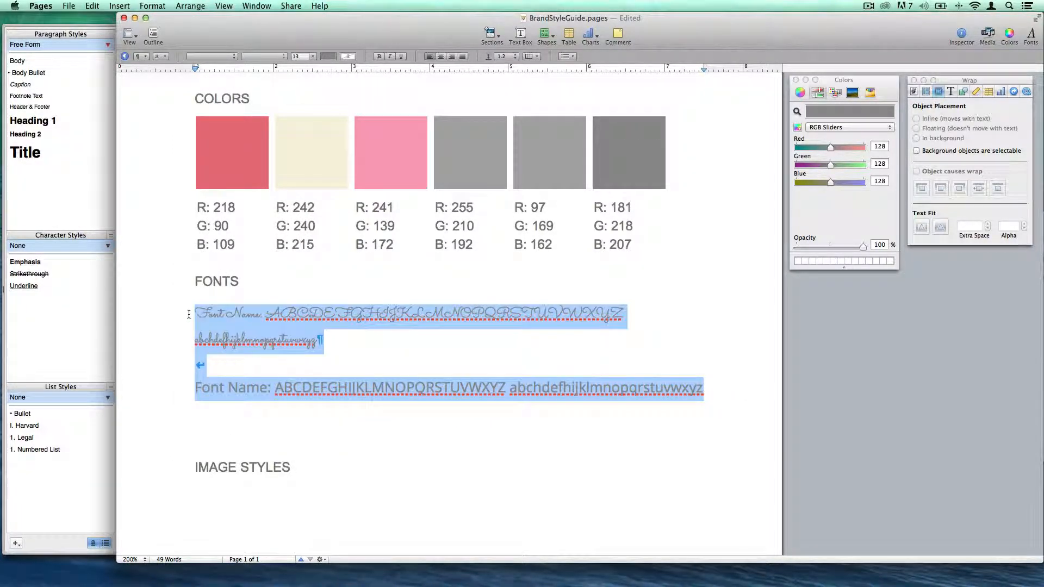
{"action": "left_click", "coordinate": [328, 58]}
{"action": "left_click", "coordinate": [879, 146]}
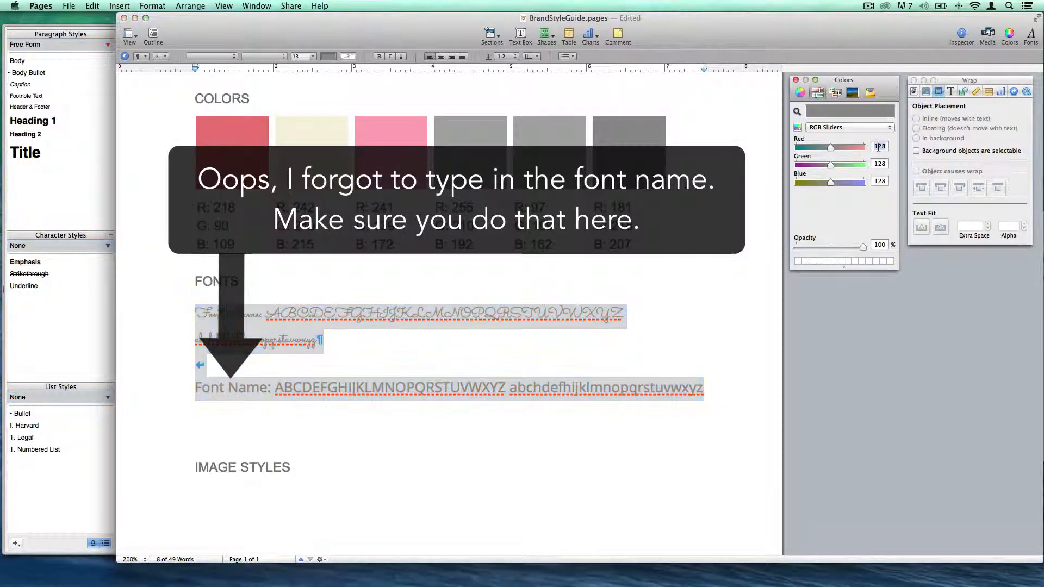
{"action": "type", "text": "218"}
{"action": "key", "text": "Return"}
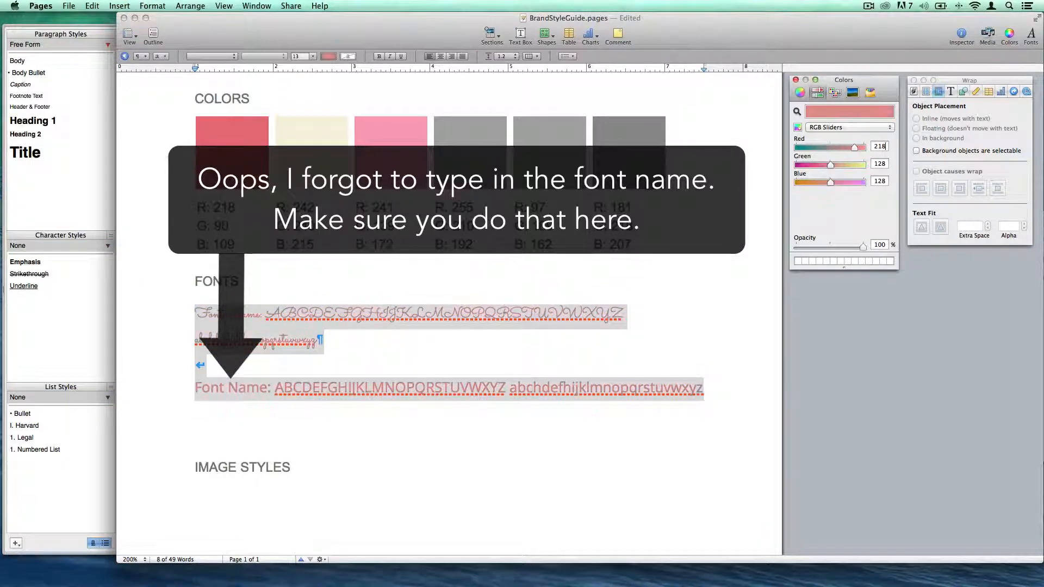
{"action": "left_click", "coordinate": [881, 165]}
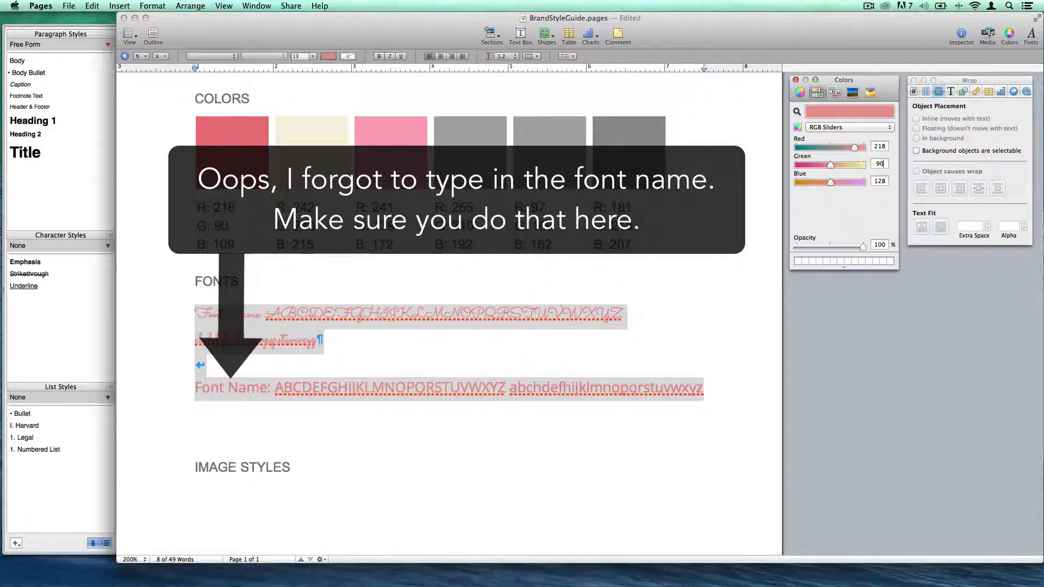
{"action": "type", "text": "90"}
{"action": "key", "text": "Return"}
{"action": "left_click", "coordinate": [881, 181]}
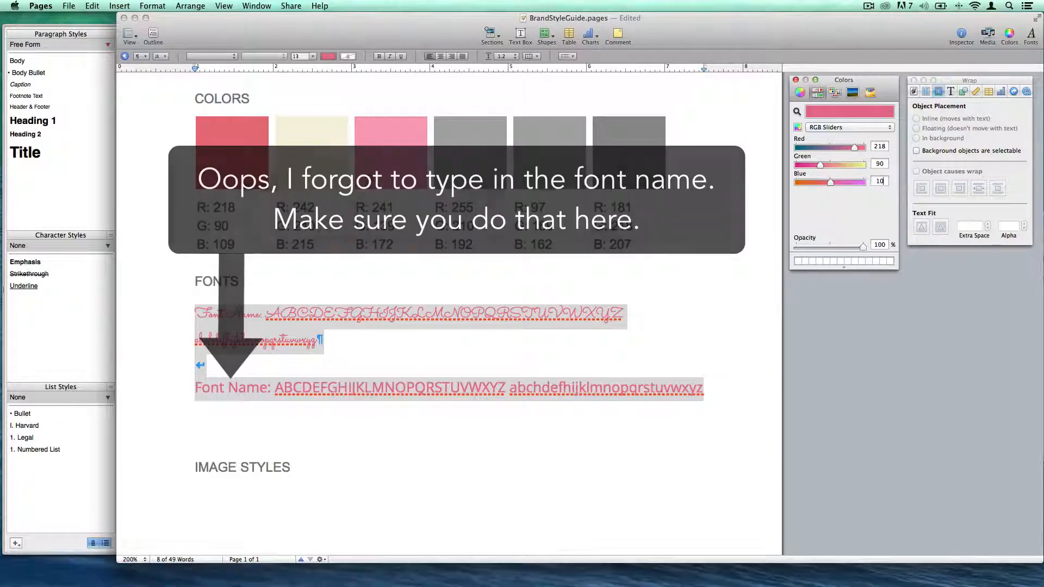
{"action": "type", "text": "109"}
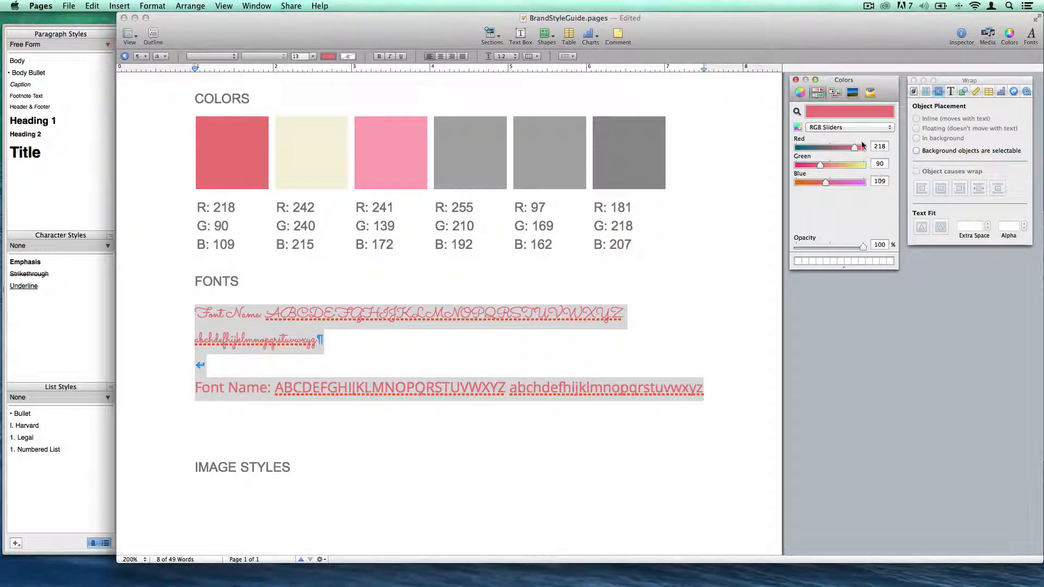
{"action": "left_click_drag", "start_coordinate": [832, 116], "coordinate": [797, 261]}
{"action": "left_click", "coordinate": [314, 389]}
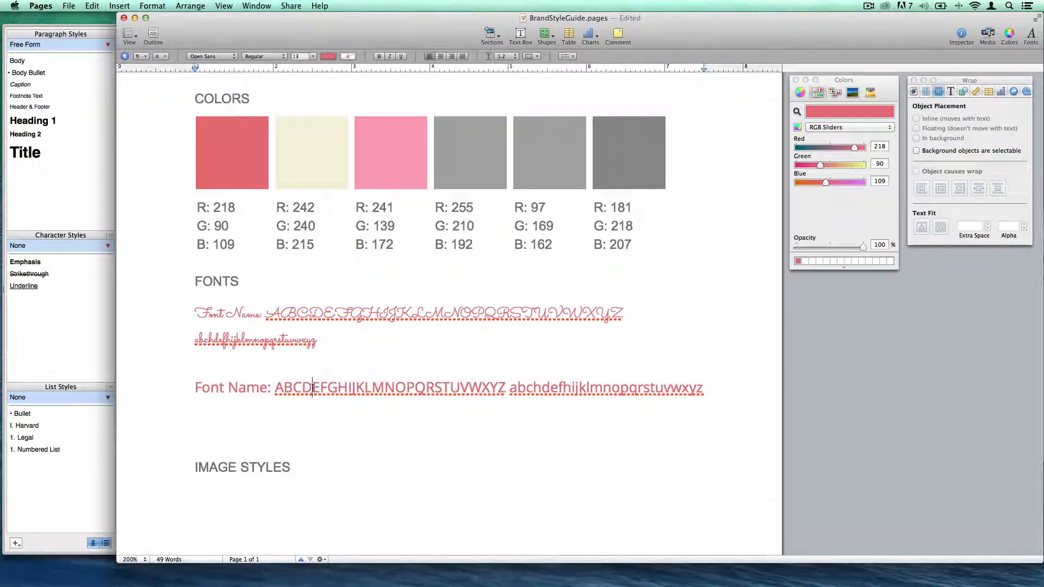
- Place DP_CHV3 (4).jpg and Botanical-Flower-Tulip-17th-Century.jpg from the Desktop folder in Finder onto the page near IMAGE STYLES
{"action": "scroll", "coordinate": [313, 390], "scroll_direction": "up", "scroll_amount": 5}
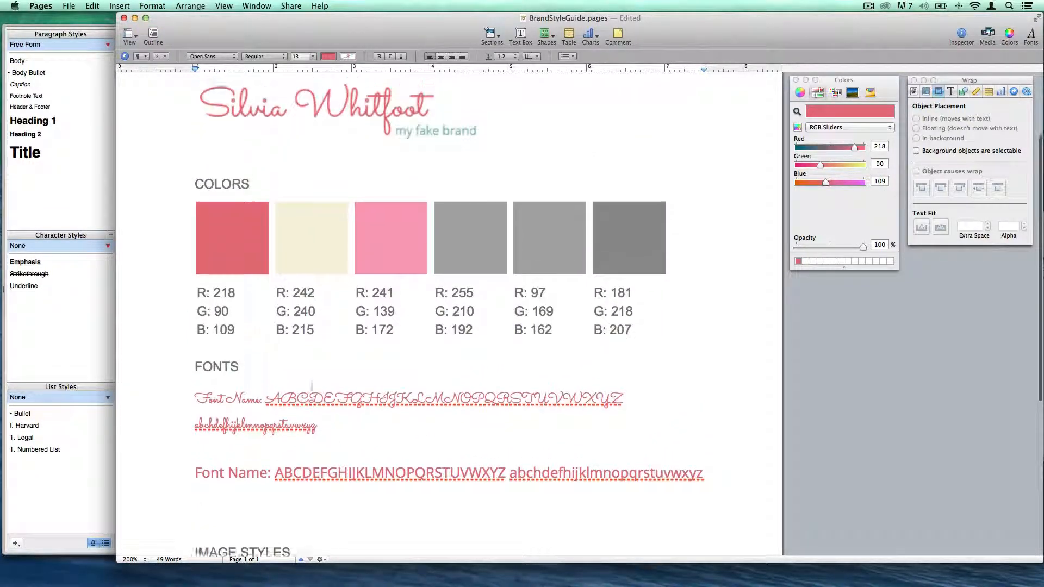
{"action": "scroll", "coordinate": [313, 389], "scroll_direction": "up", "scroll_amount": 1}
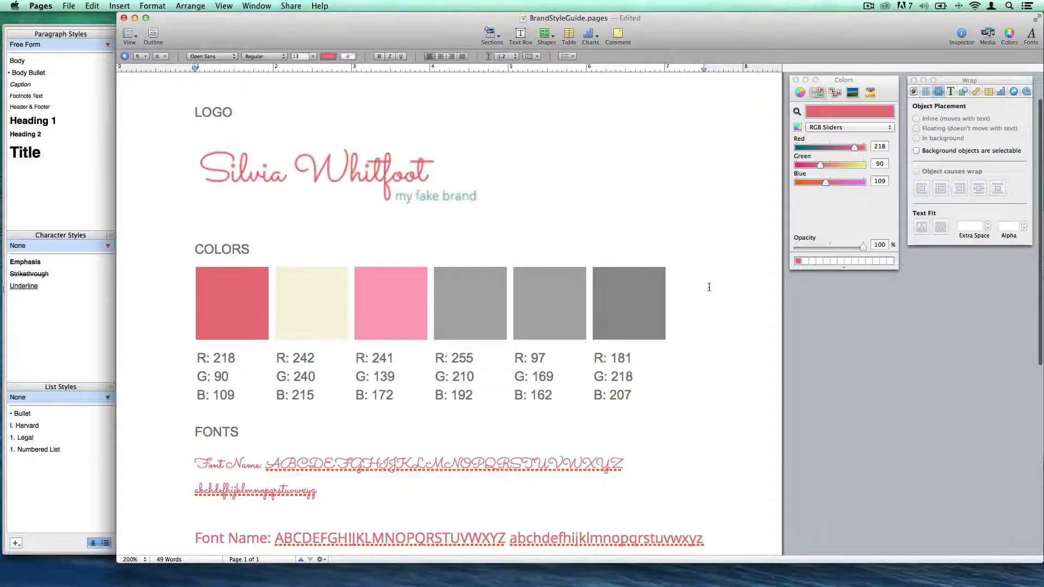
{"action": "scroll", "coordinate": [333, 155], "scroll_direction": "down", "scroll_amount": 2}
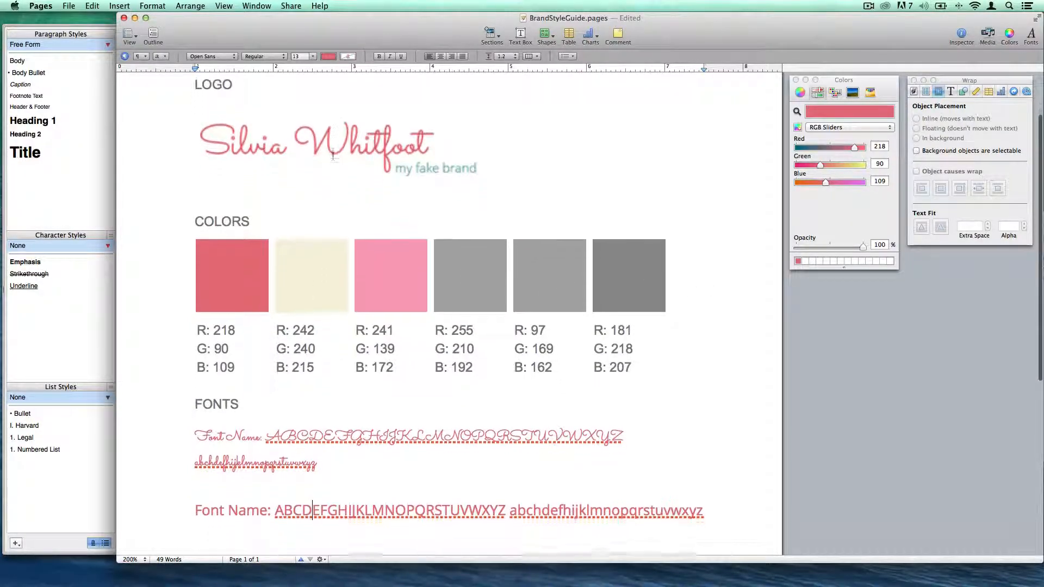
{"action": "scroll", "coordinate": [333, 155], "scroll_direction": "down", "scroll_amount": 8}
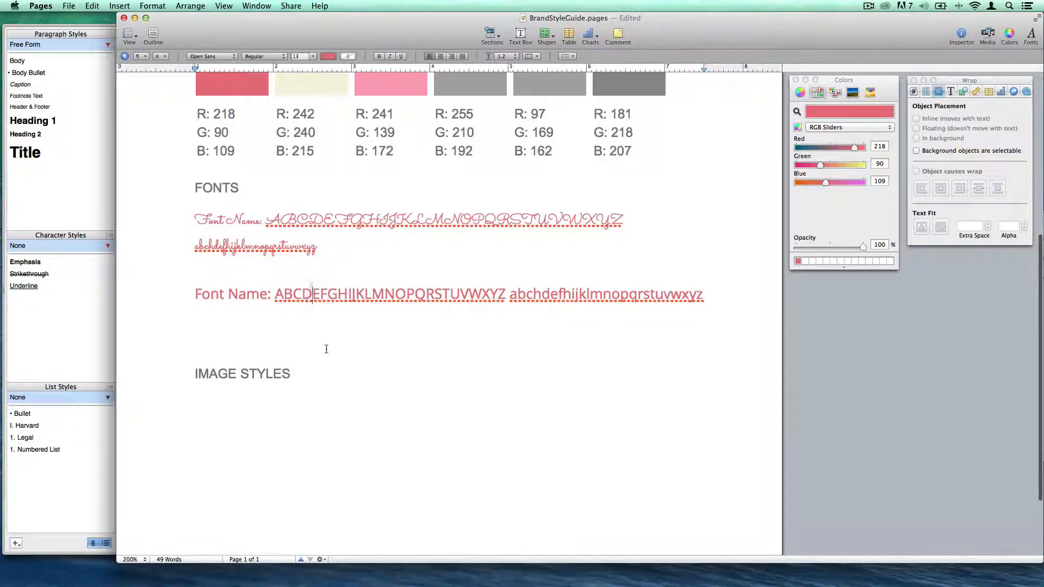
{"action": "scroll", "coordinate": [326, 349], "scroll_direction": "down", "scroll_amount": 1}
{"action": "scroll", "coordinate": [327, 349], "scroll_direction": "down", "scroll_amount": 4}
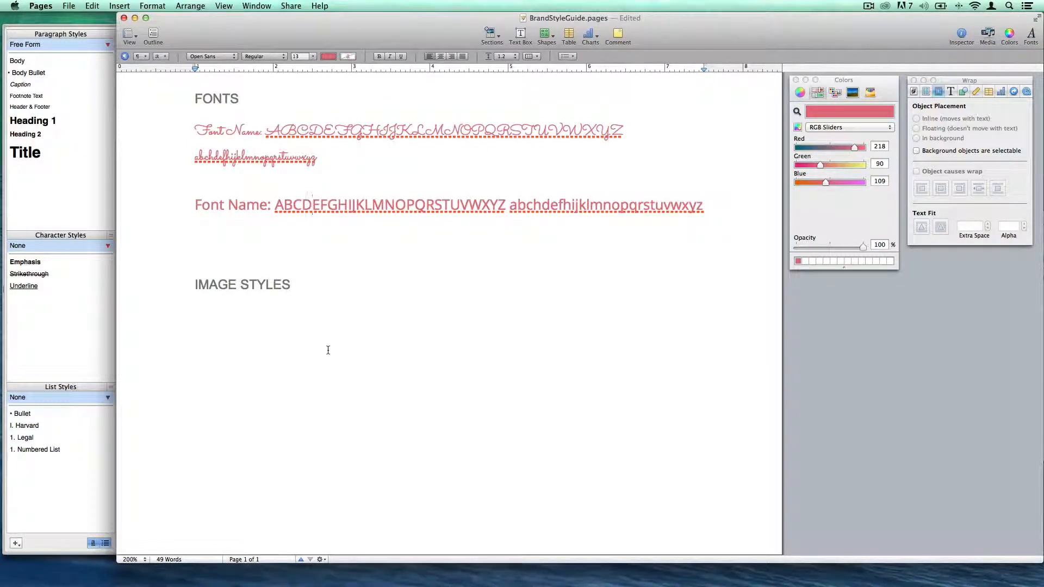
{"action": "key", "text": "super+Tab"}
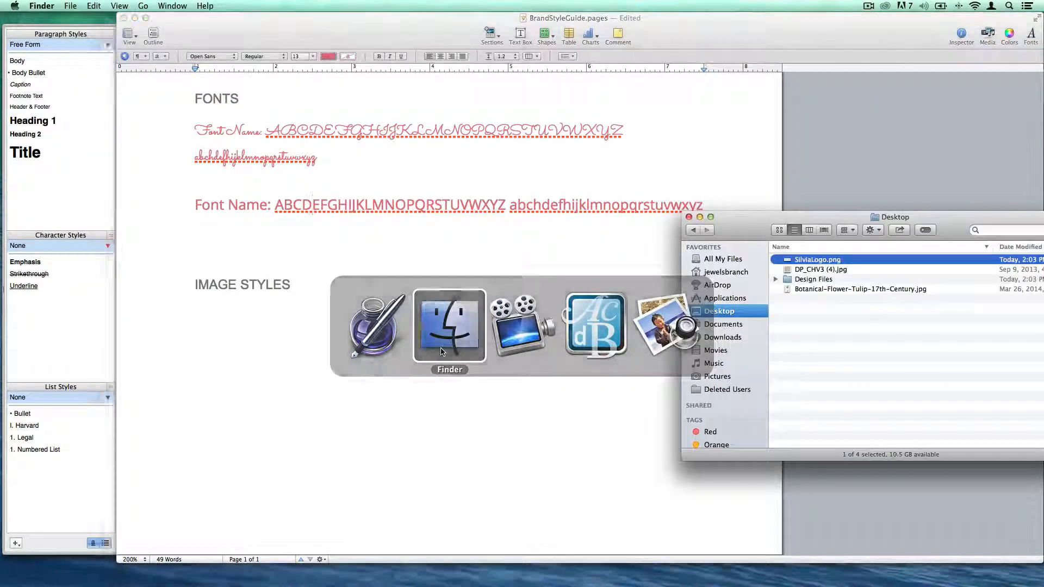
{"action": "left_click", "coordinate": [819, 269]}
{"action": "left_click_drag", "start_coordinate": [810, 270], "coordinate": [296, 364]}
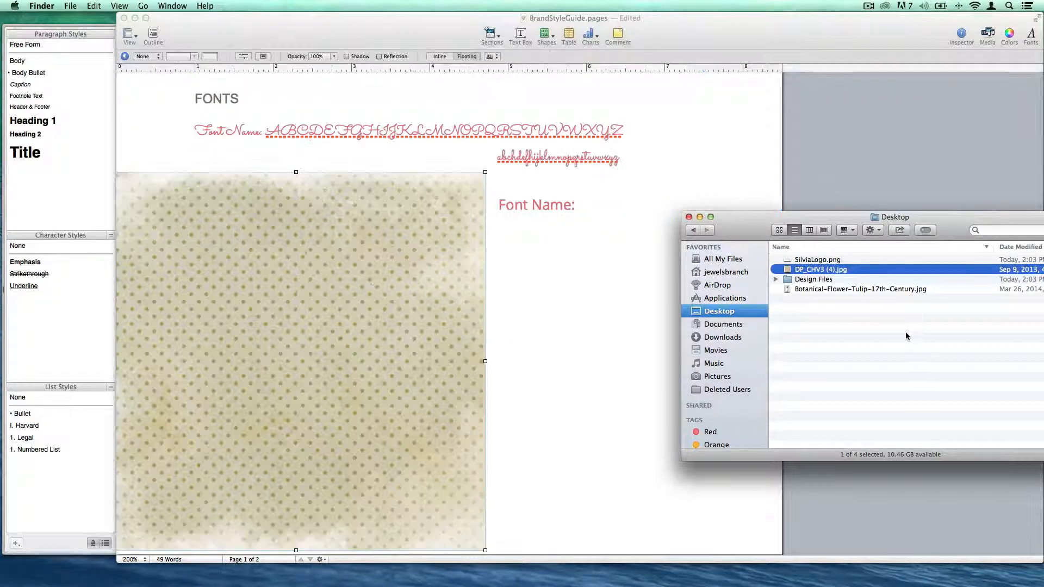
{"action": "left_click", "coordinate": [825, 289]}
{"action": "left_click_drag", "start_coordinate": [801, 292], "coordinate": [586, 351]}
{"action": "left_click", "coordinate": [767, 201]}
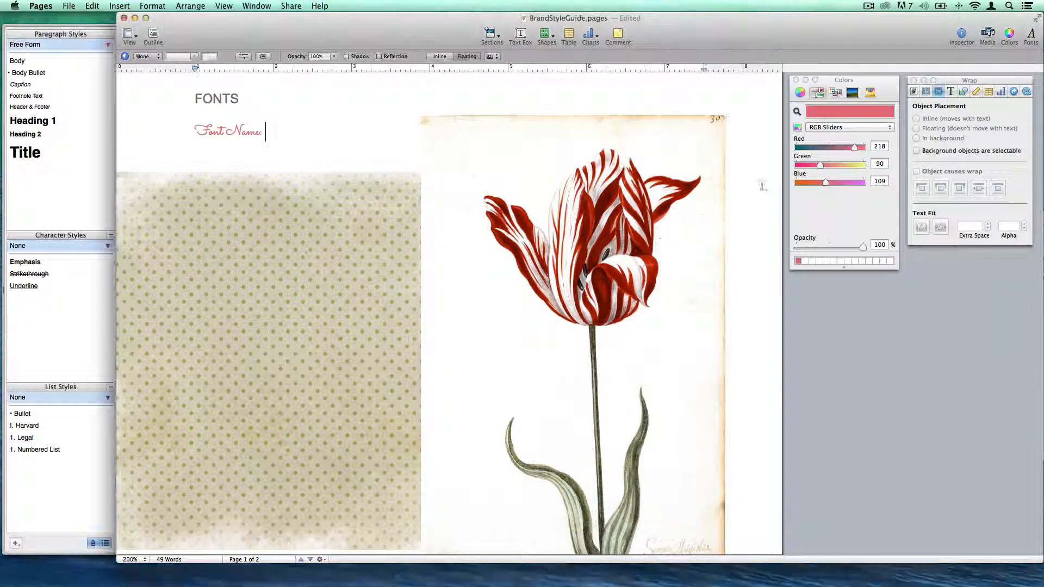
- Shrink the tulip image to about half its size and, with its text wrap disabled, move it toward the page's right side
{"action": "left_click_drag", "start_coordinate": [725, 115], "coordinate": [568, 358]}
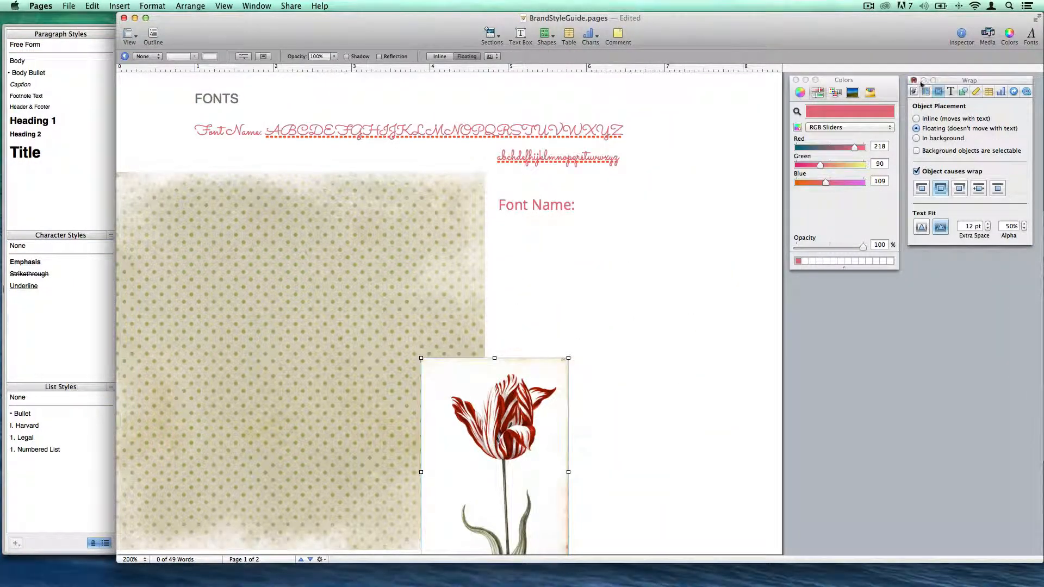
{"action": "left_click", "coordinate": [916, 171]}
{"action": "left_click_drag", "start_coordinate": [488, 448], "coordinate": [623, 399]}
- Shrink the dotted pattern image to sit under the IMAGE STYLES heading and move the tulip image right beside it
{"action": "left_click", "coordinate": [442, 398]}
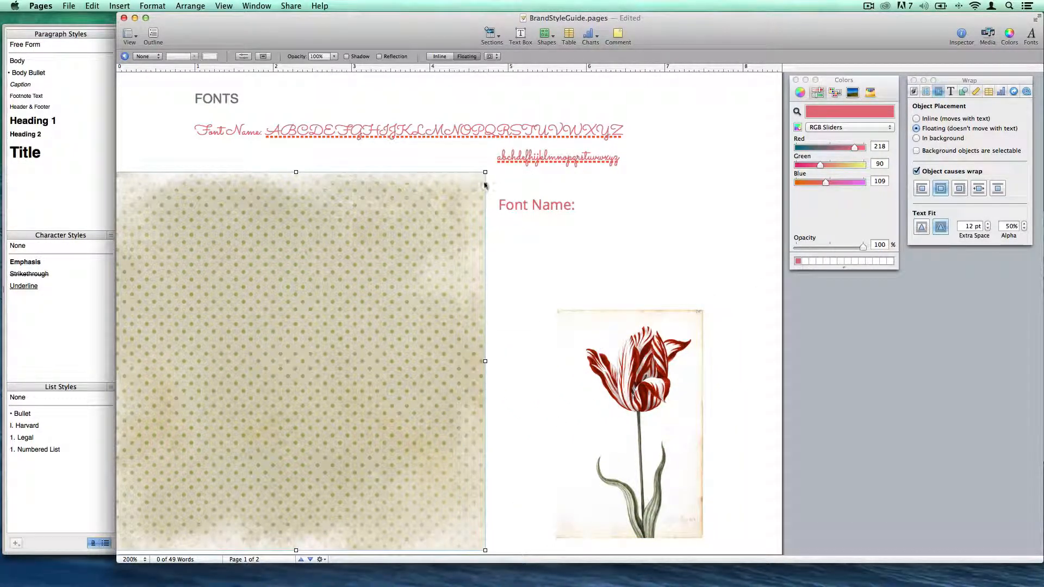
{"action": "left_click_drag", "start_coordinate": [484, 173], "coordinate": [291, 378]}
{"action": "left_click_drag", "start_coordinate": [190, 443], "coordinate": [265, 396]}
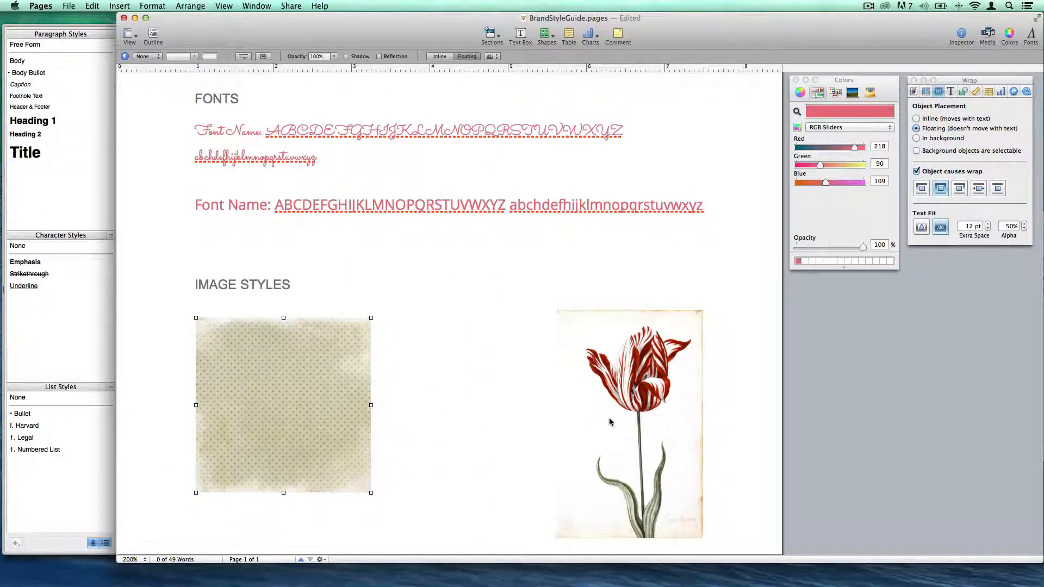
{"action": "left_click_drag", "start_coordinate": [673, 464], "coordinate": [503, 456]}
{"action": "left_click", "coordinate": [616, 457]}
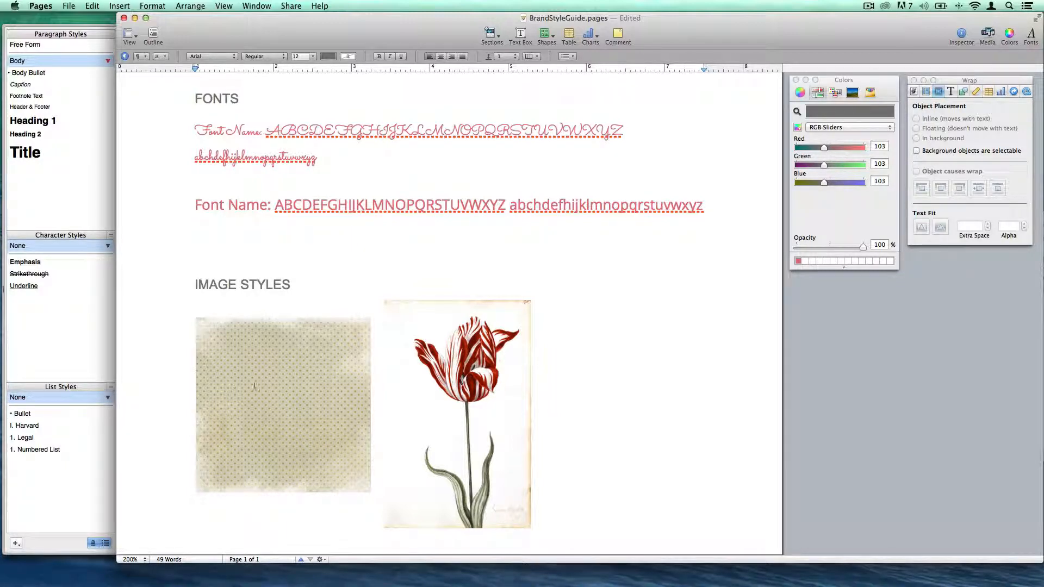
{"action": "left_click", "coordinate": [142, 560]}
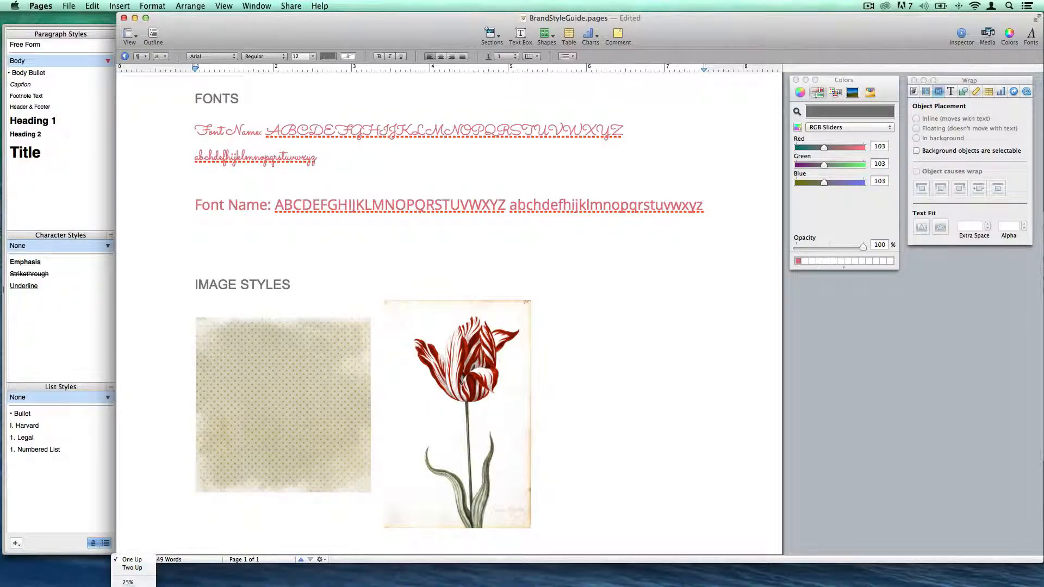
{"action": "left_click", "coordinate": [130, 586]}
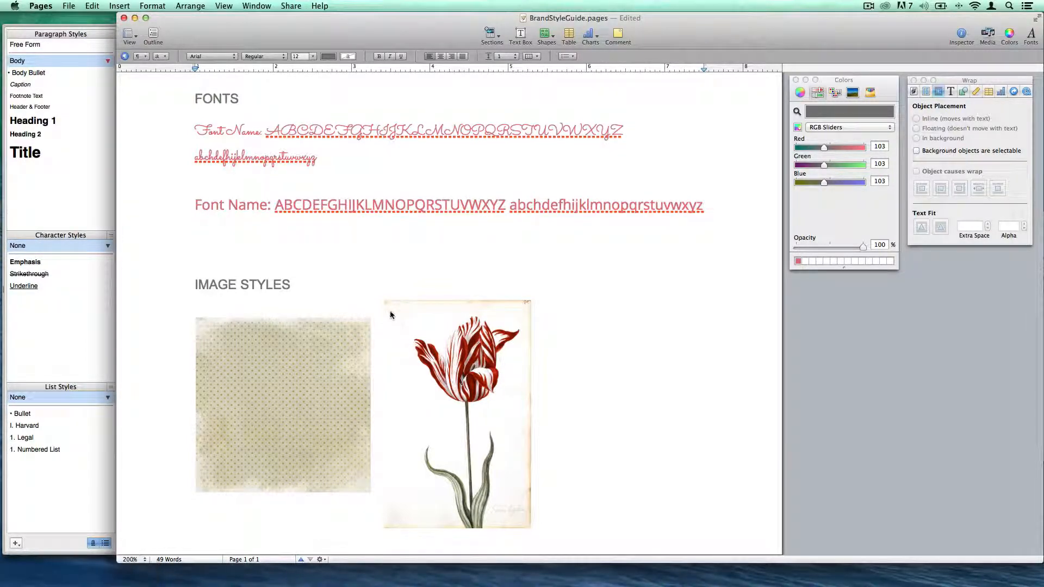